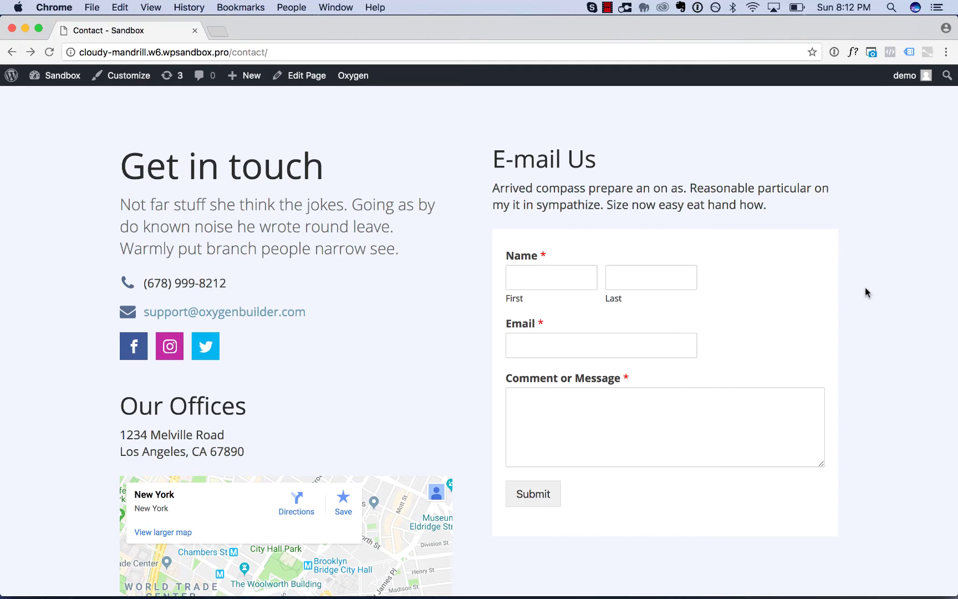
Scroll down the Contact page to view the unstyled E-mail Us form
scroll(868, 292, "down", 2)
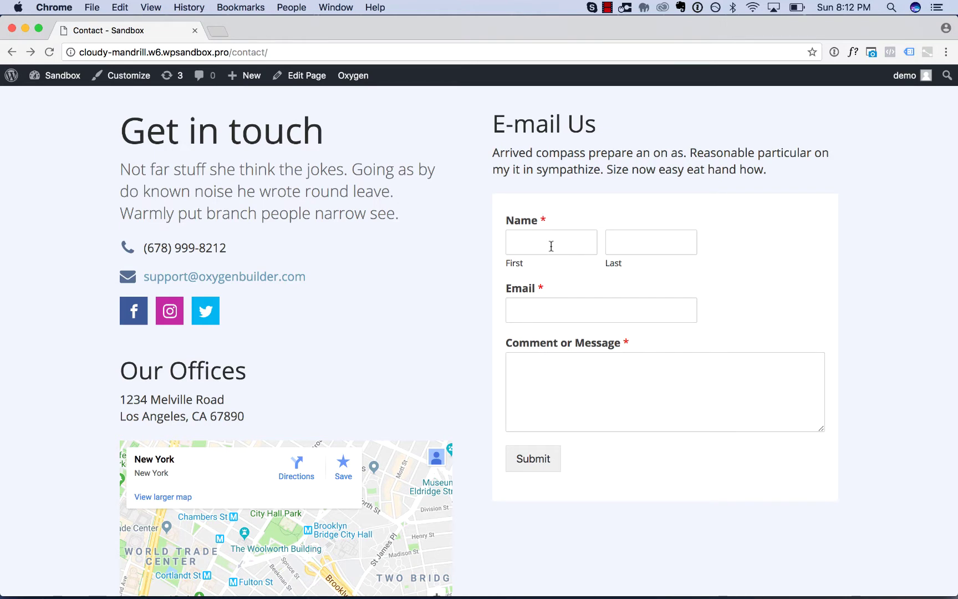
Save Oxygen's settings with Enable Selector Detector left checked
left_click(52, 76)
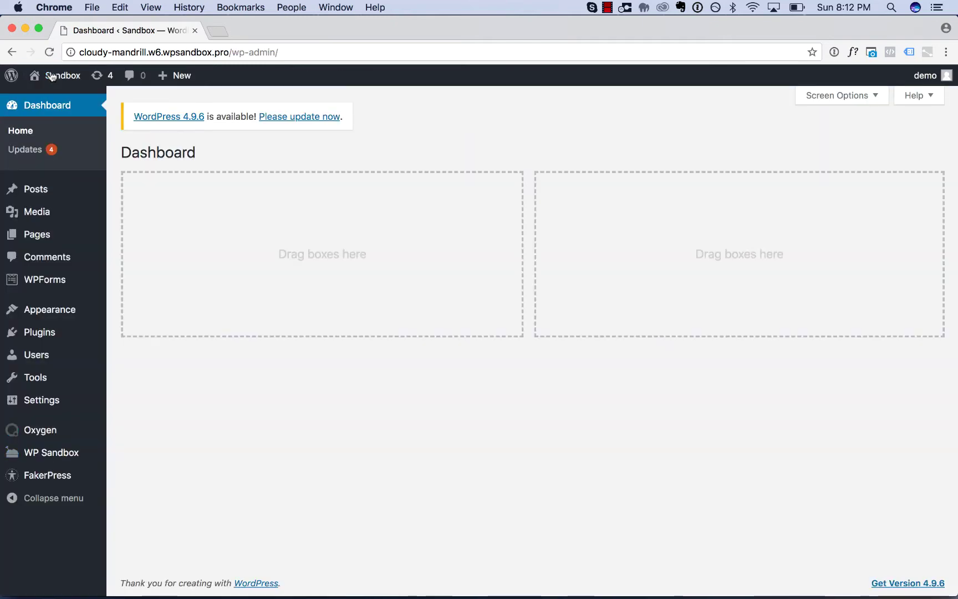
mouse_move(49, 431)
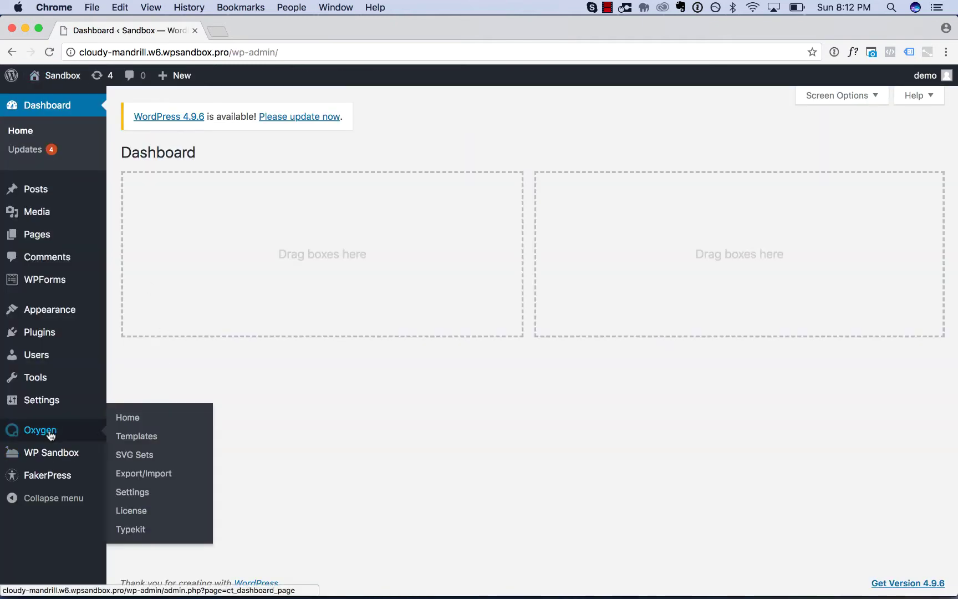
left_click(133, 493)
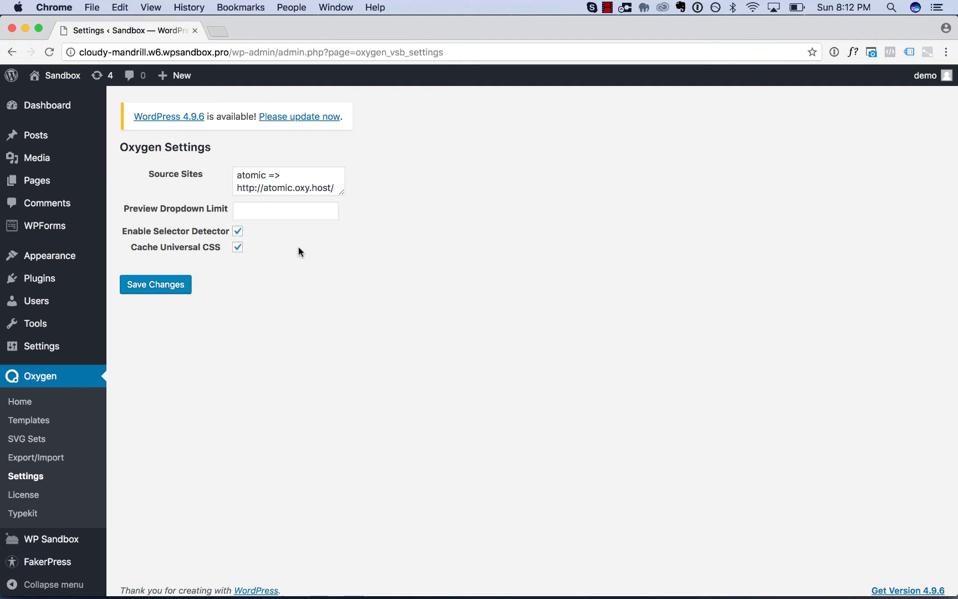
left_click(148, 285)
Open the Contact page from the Pages list in the Oxygen visual editor
left_click(55, 181)
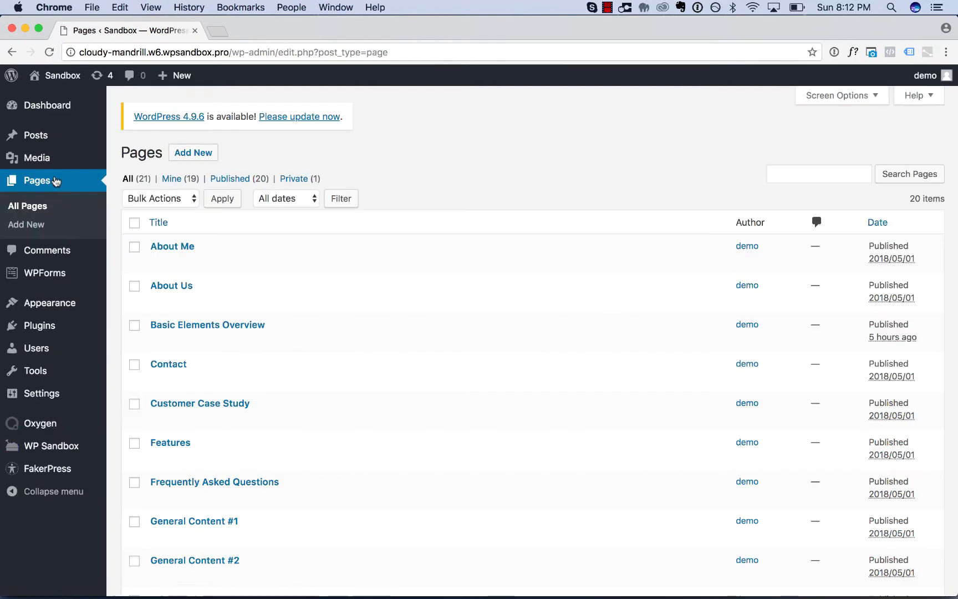
left_click(168, 364)
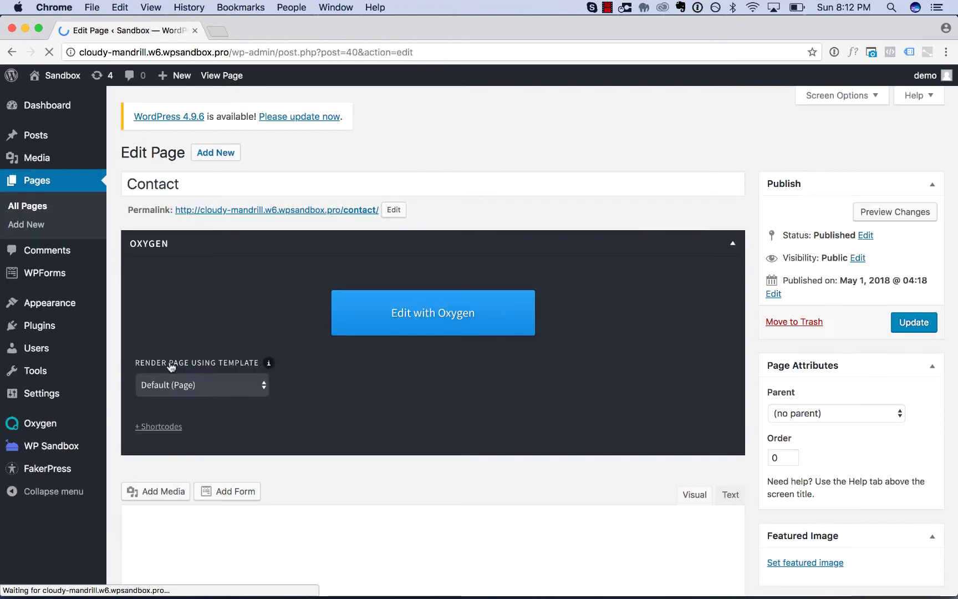
left_click(445, 313)
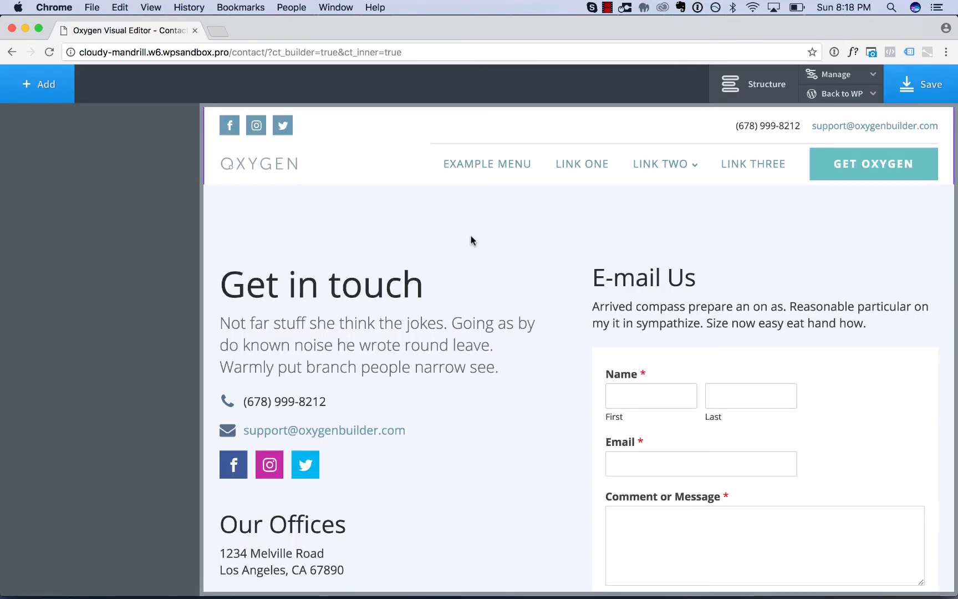
Select the WPForms shortcode element (id 112) and turn on Style Output selector detection
scroll(470, 239, "down", 3)
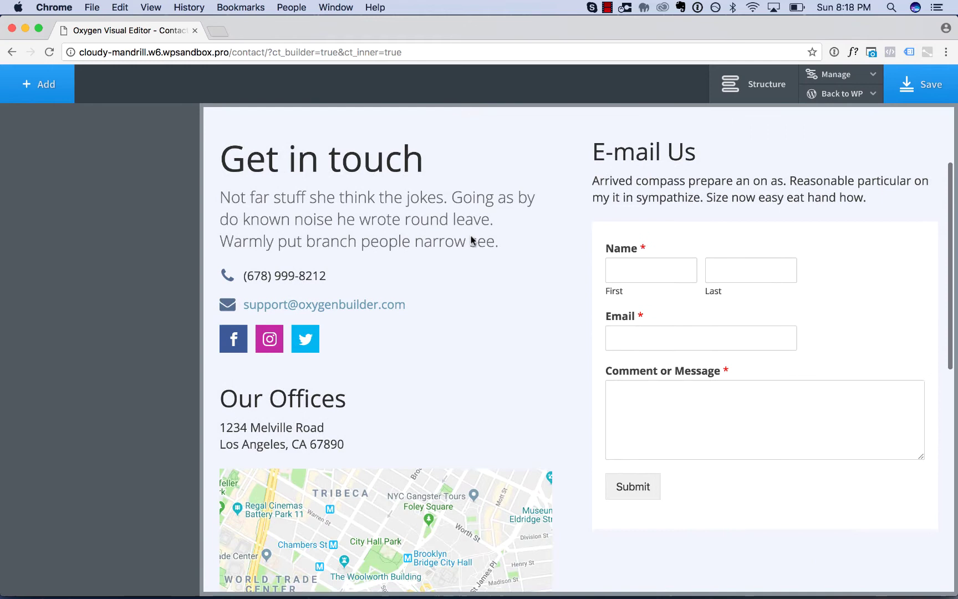
left_click(811, 319)
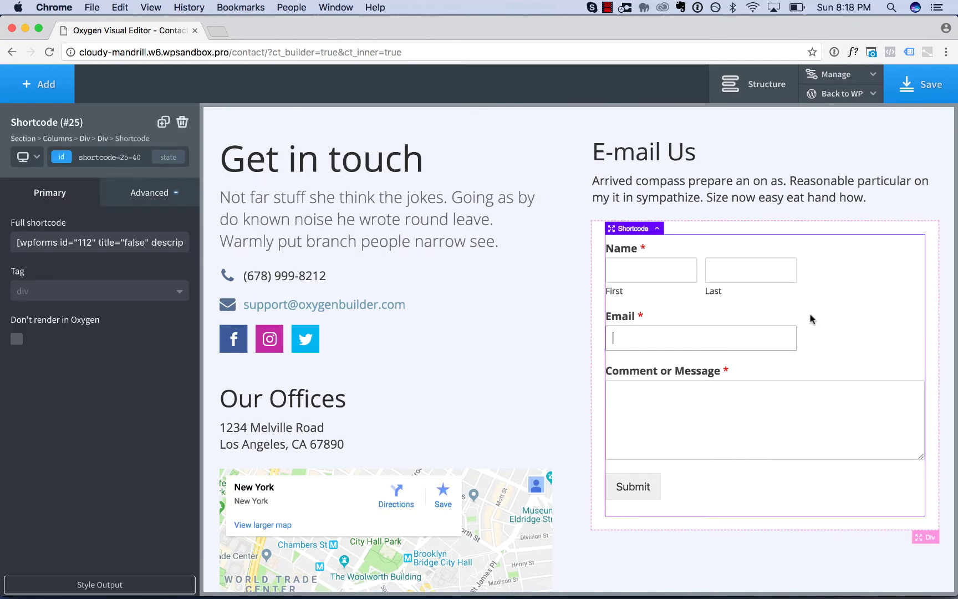
left_click(100, 585)
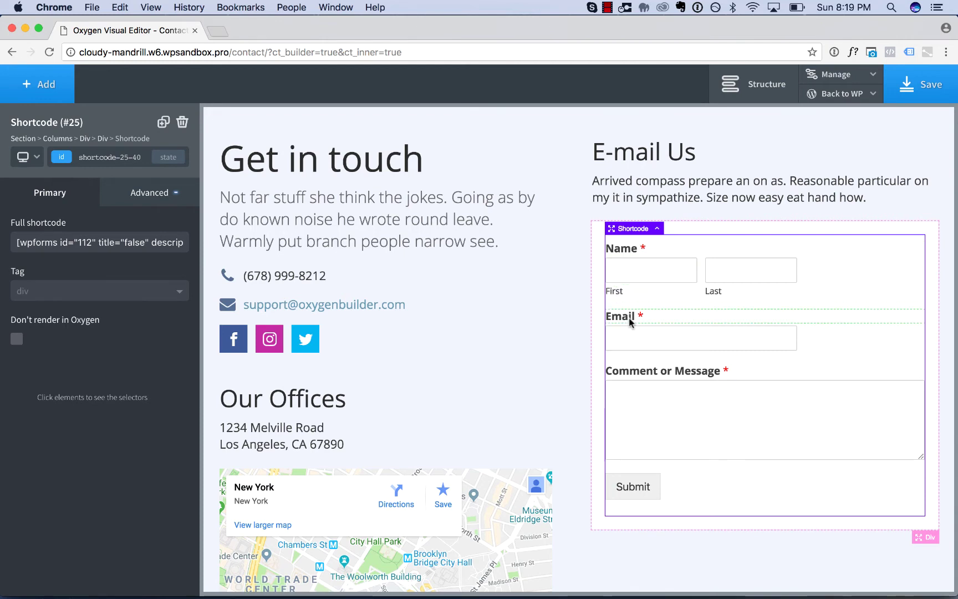
Pick the Submit button and build the selector #shortcode-25-40 .wpforms-submit, dropping the button tag
left_click(633, 495)
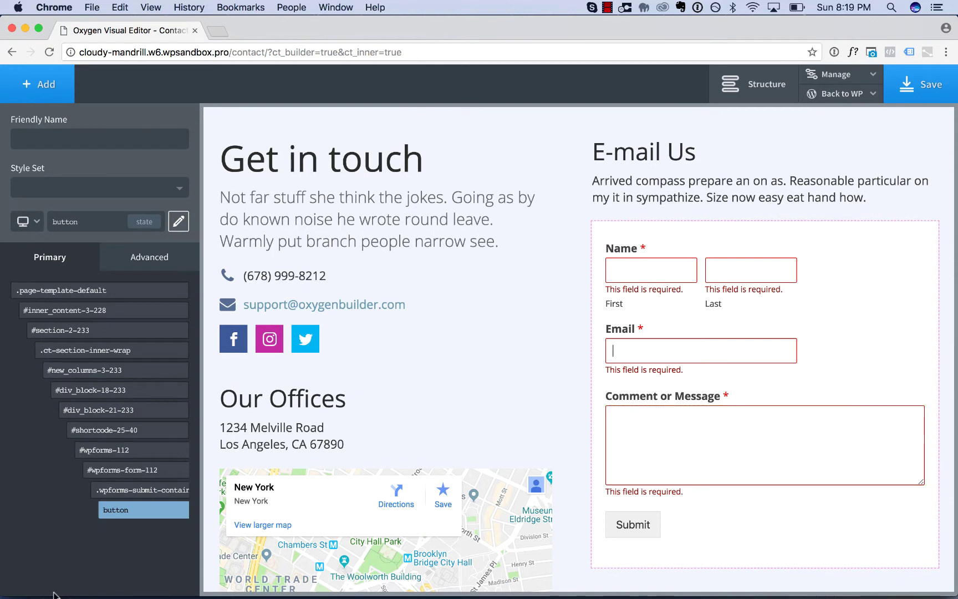
mouse_move(151, 513)
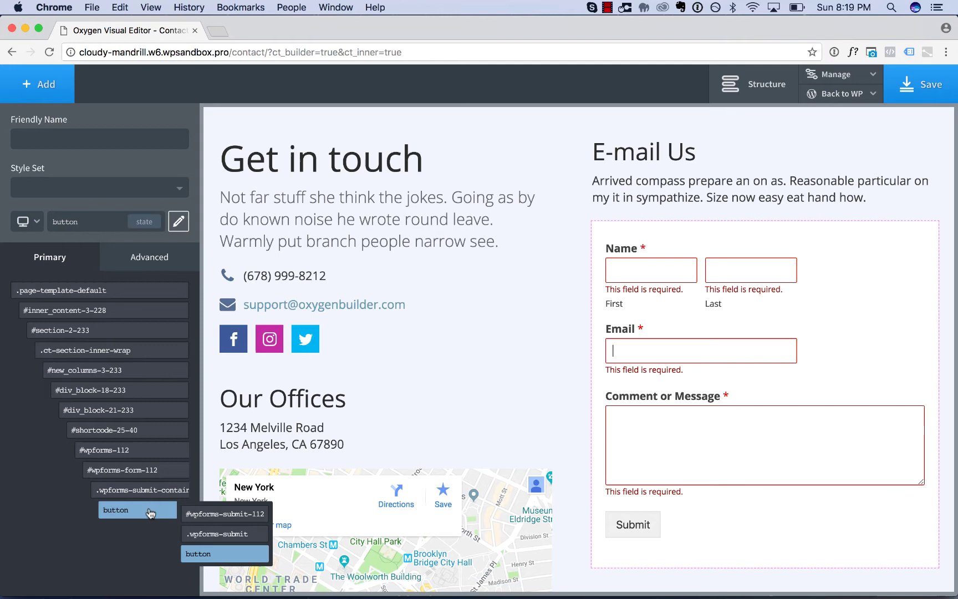
left_click(195, 535)
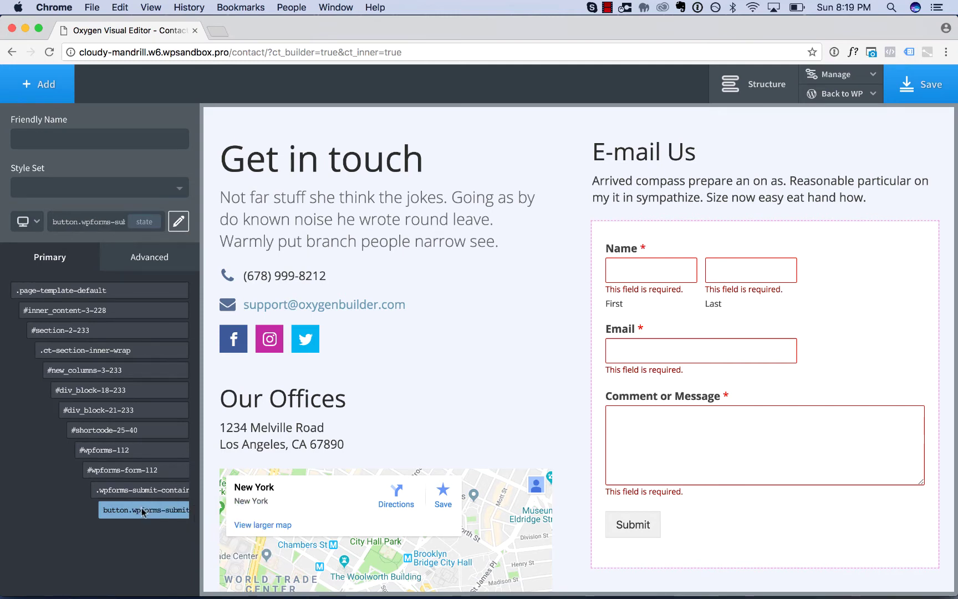
mouse_move(143, 512)
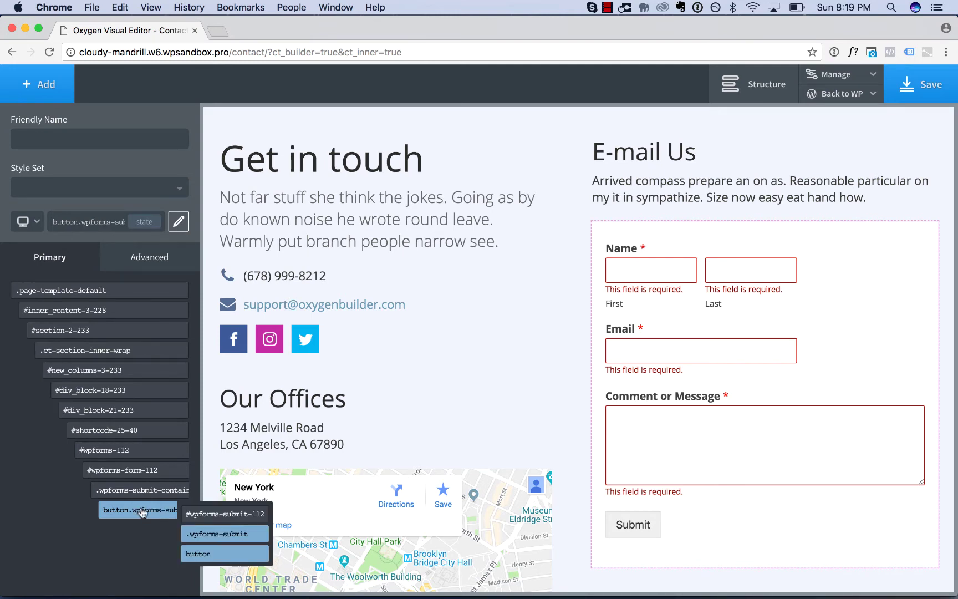
left_click(192, 555)
mouse_move(139, 507)
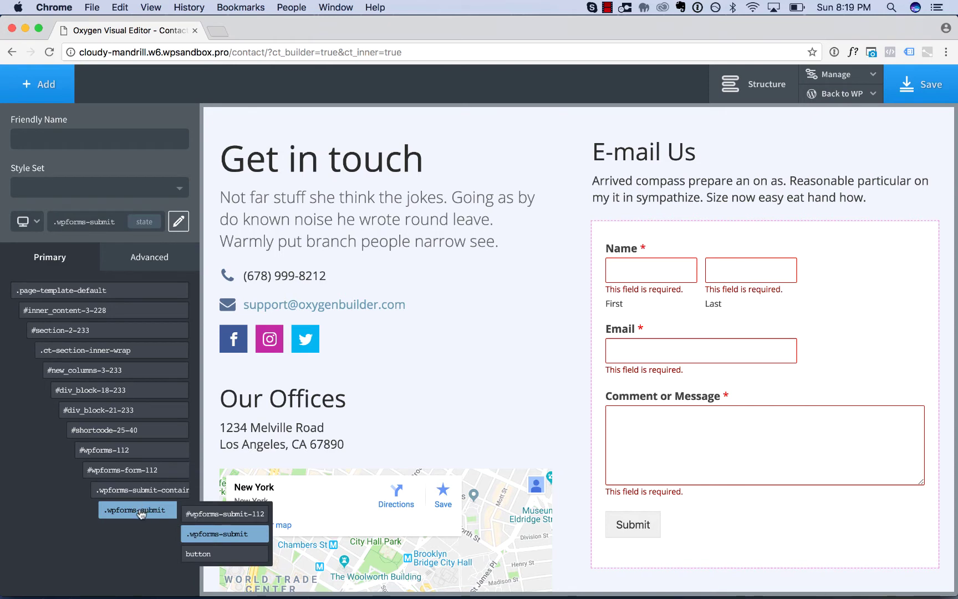
left_click(102, 437)
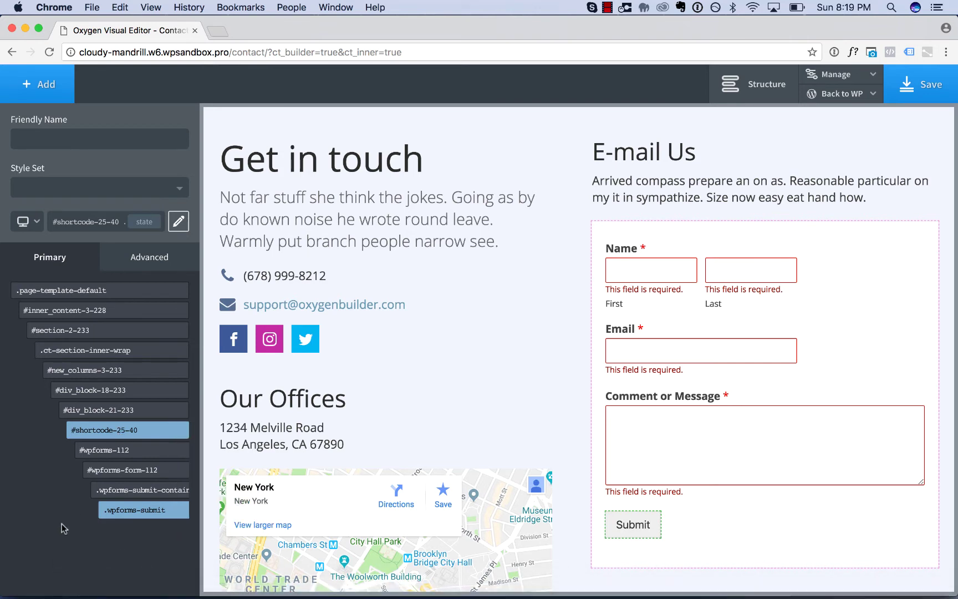
Give the Submit button a blue #1e73be background and remove its border
left_click(162, 267)
left_click(95, 297)
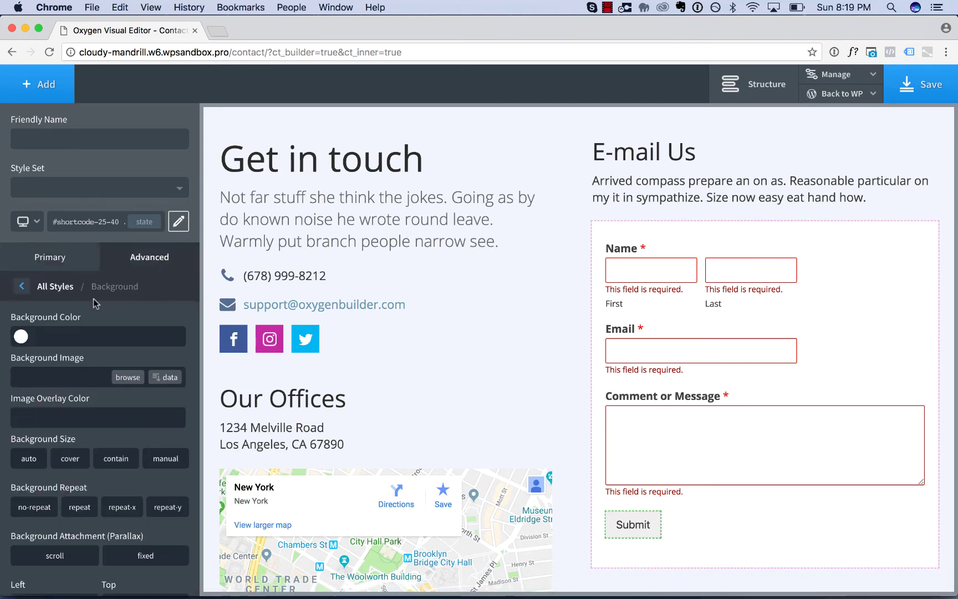
left_click(21, 337)
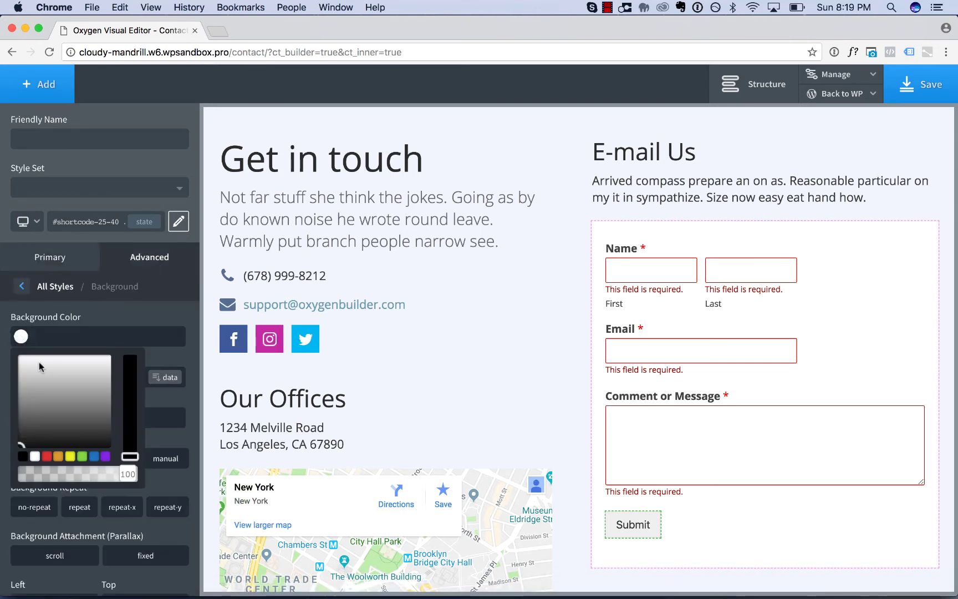
left_click(93, 457)
left_click(81, 320)
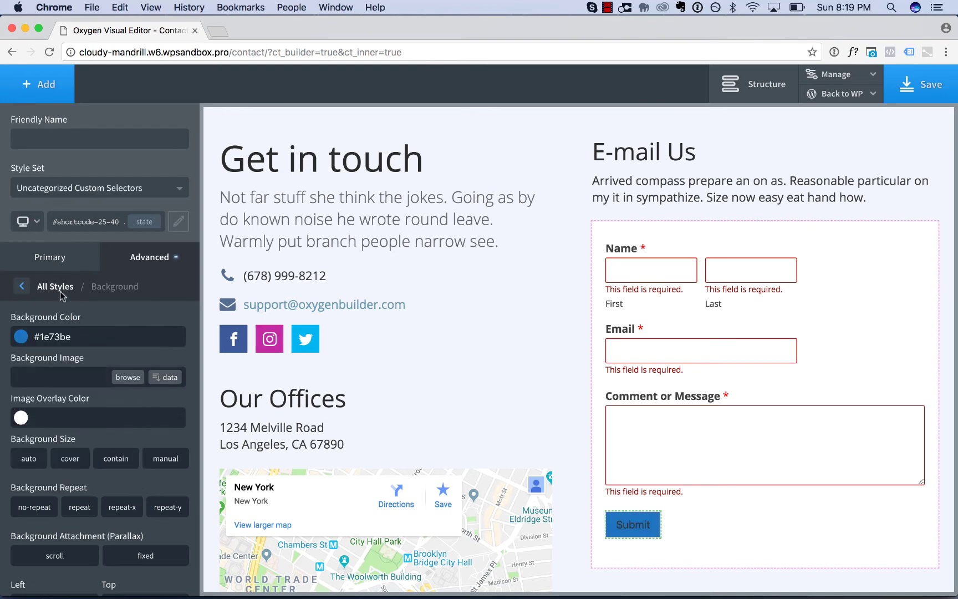
left_click(55, 286)
left_click(132, 433)
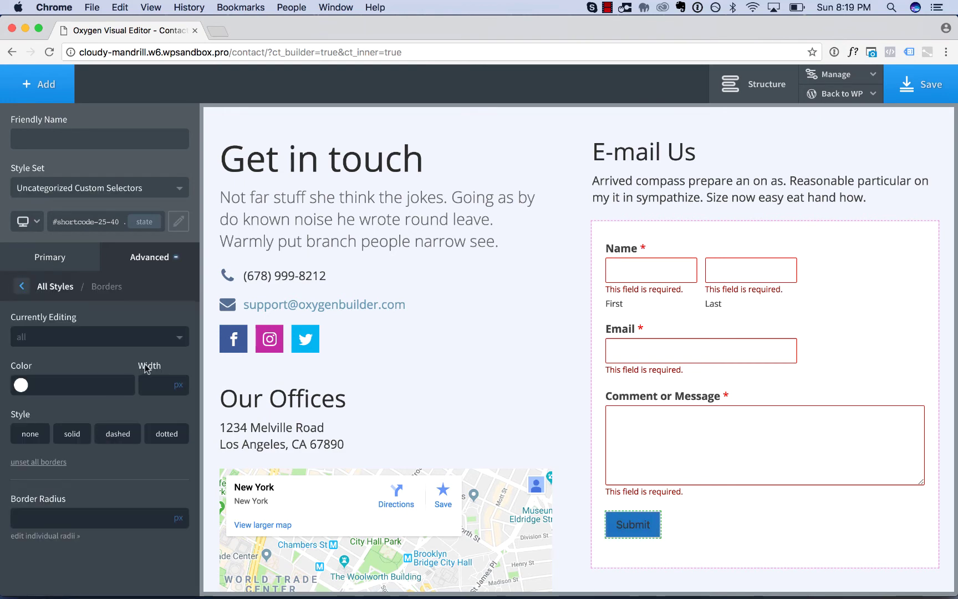
left_click(24, 435)
left_click(56, 290)
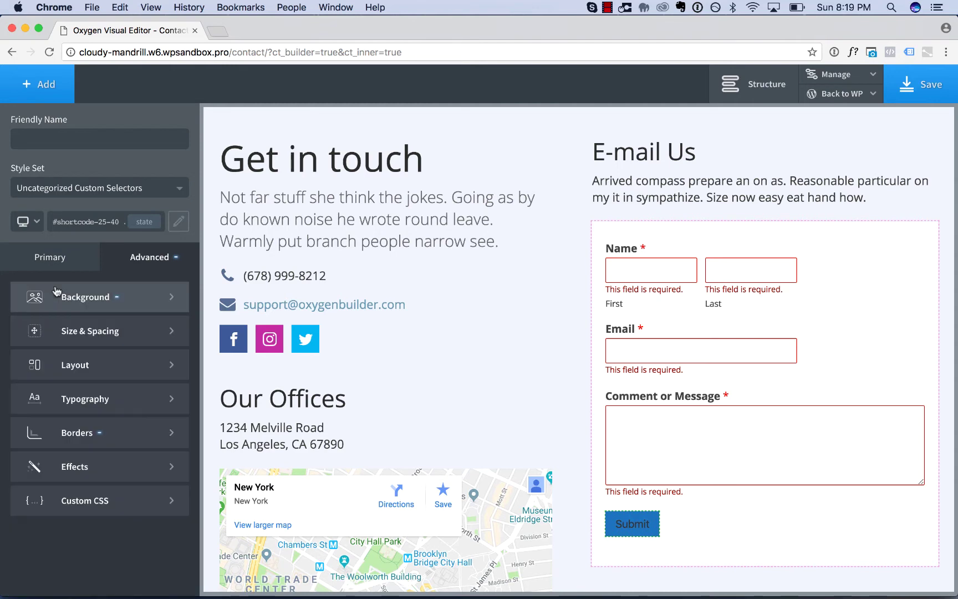
Set the button text to white in Display (Open Sans)
left_click(78, 399)
left_click(21, 385)
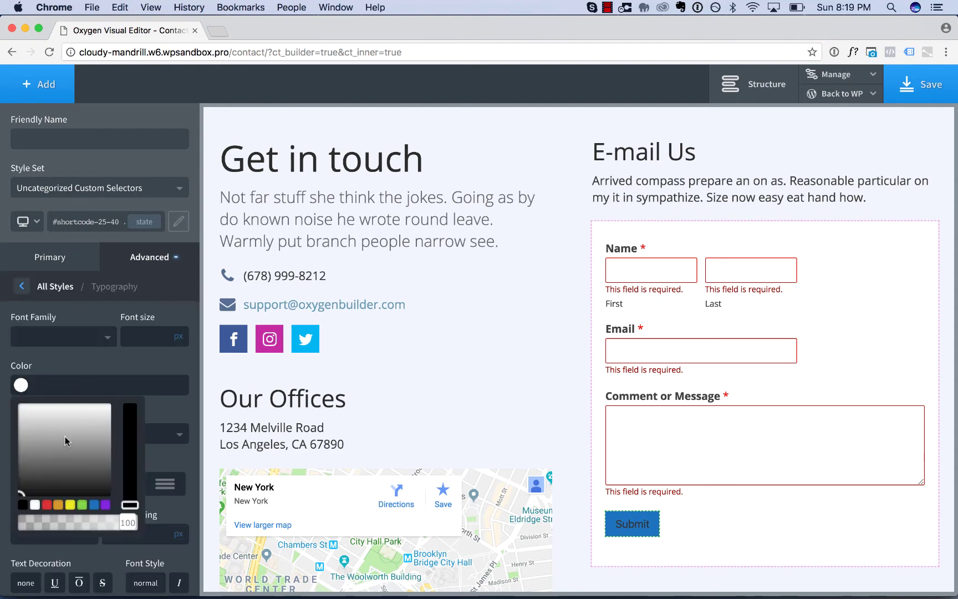
left_click(118, 359)
left_click(83, 336)
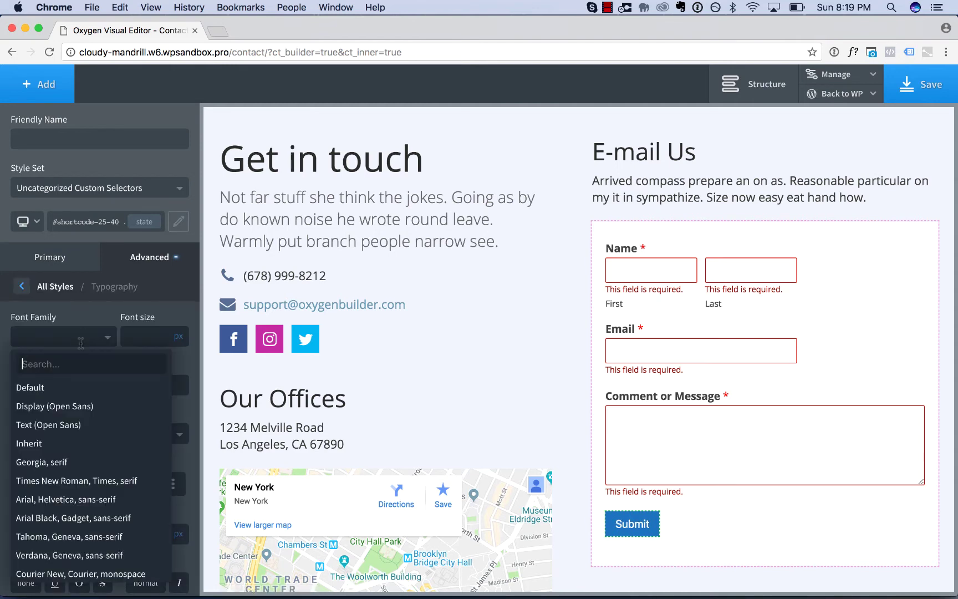
left_click(90, 407)
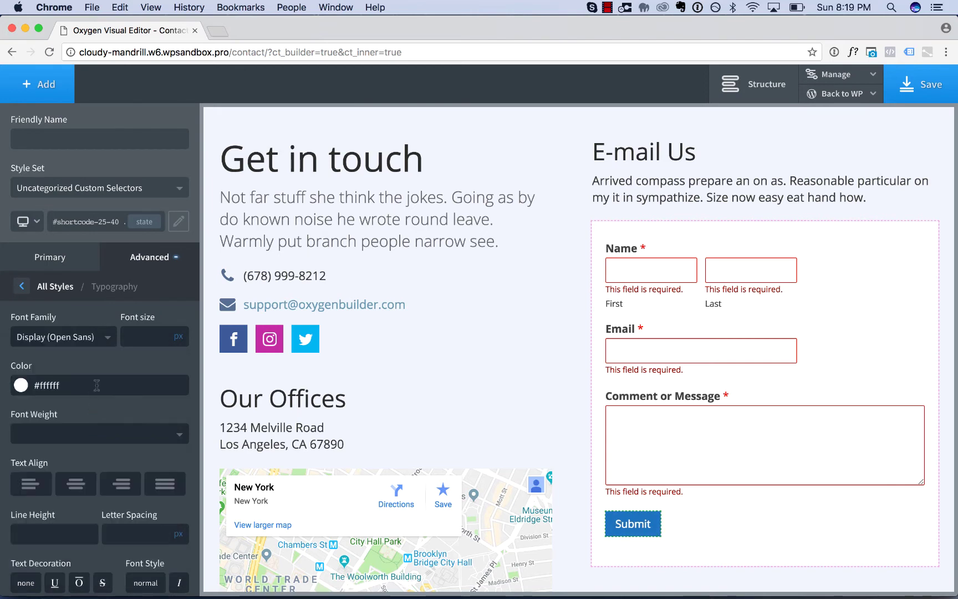
Make the button 100% wide with 20px padding on all sides
left_click(56, 287)
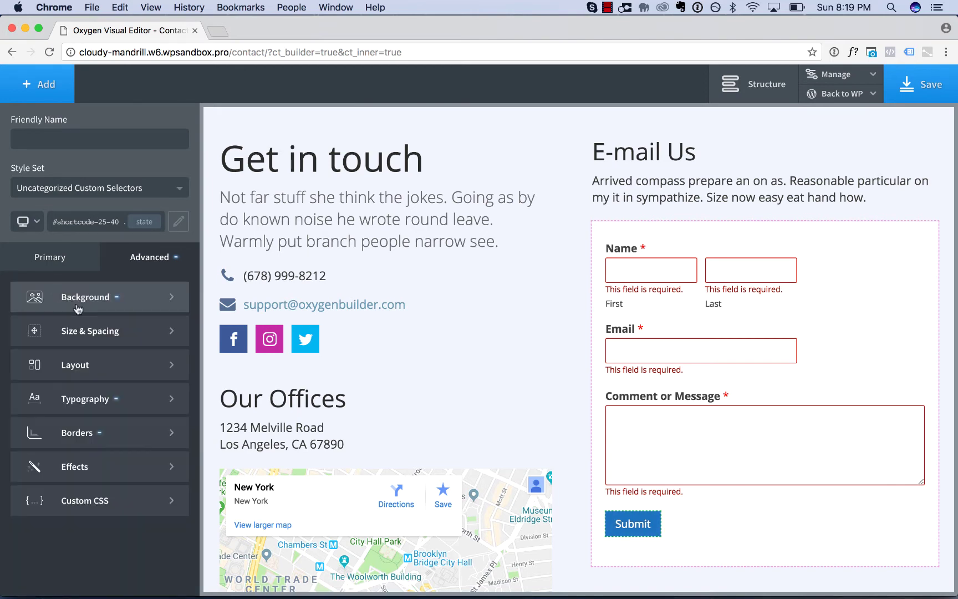
left_click(76, 331)
left_click(58, 438)
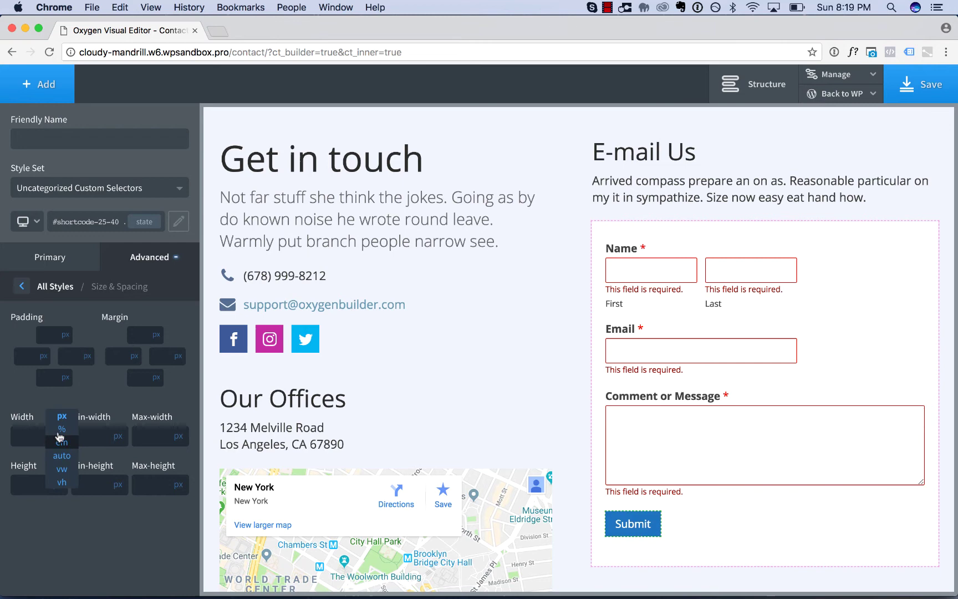
left_click(60, 429)
type("100")
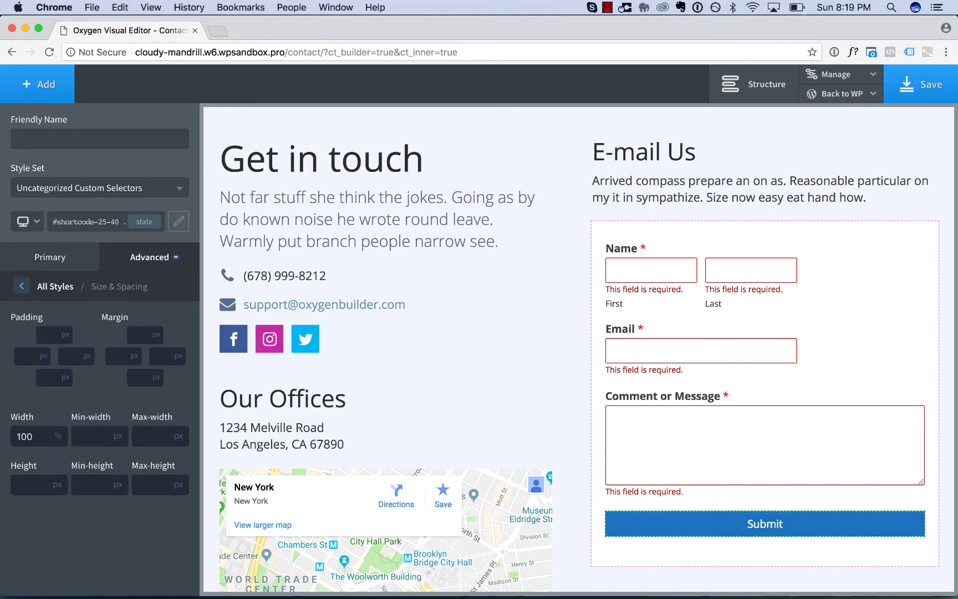
left_click(54, 335)
type("20")
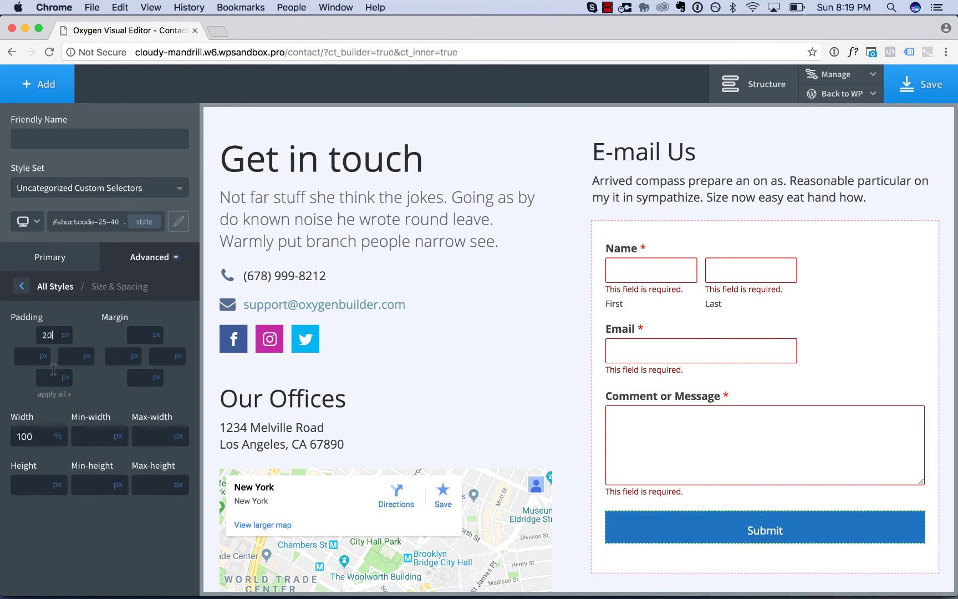
left_click(54, 395)
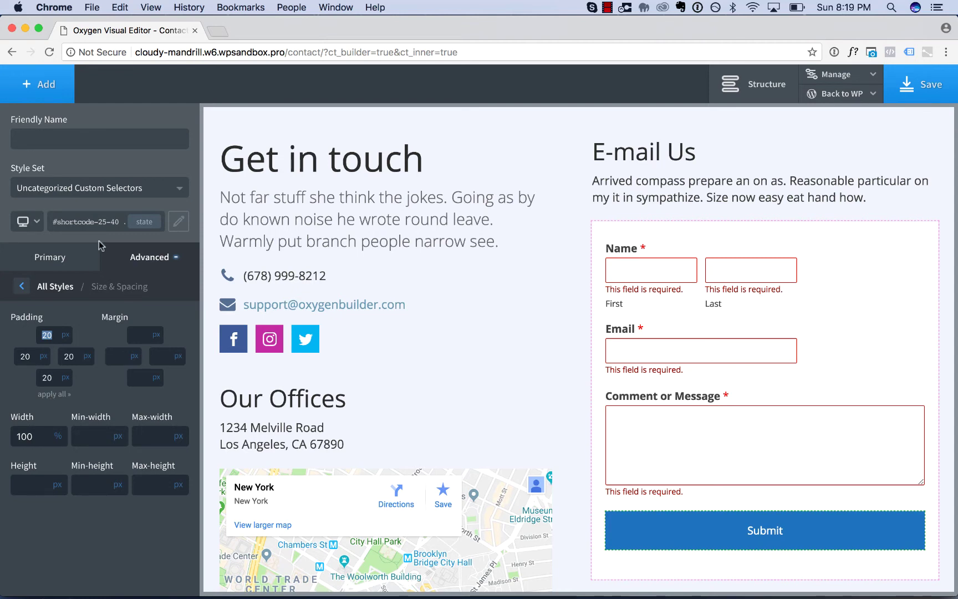
Give the Submit selector the friendly name 'Form Submit' and begin choosing its style set
left_click(49, 141)
type("Form Submit")
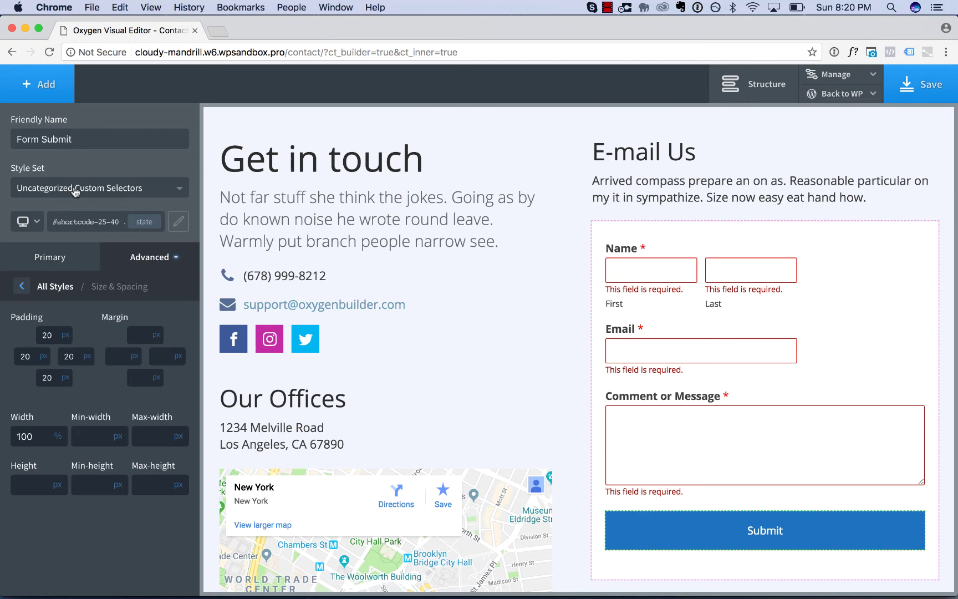
left_click(76, 191)
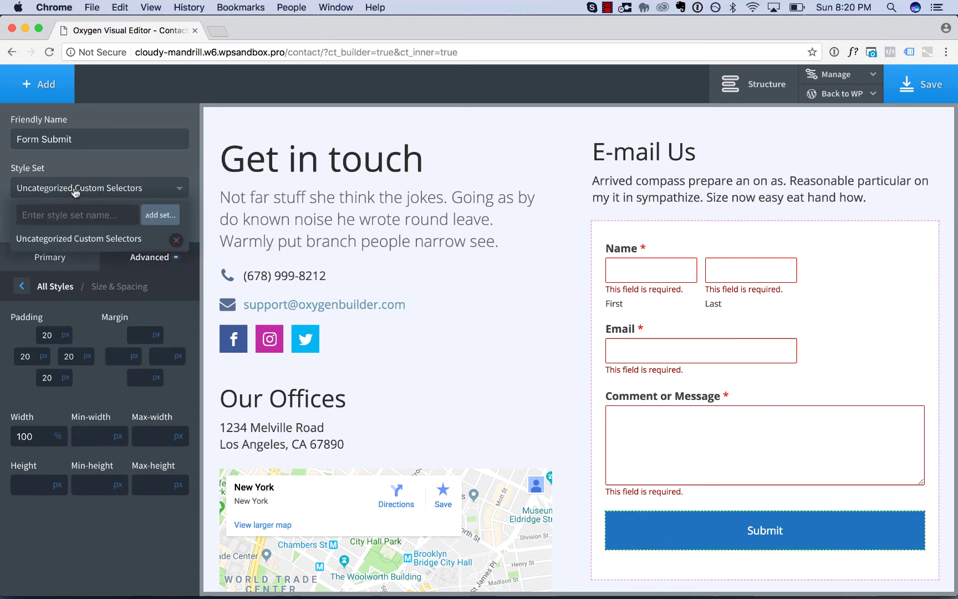
Create the 'Contact Form' style set and find Form Submit inside it in the Selectors manager
type("Contact Form")
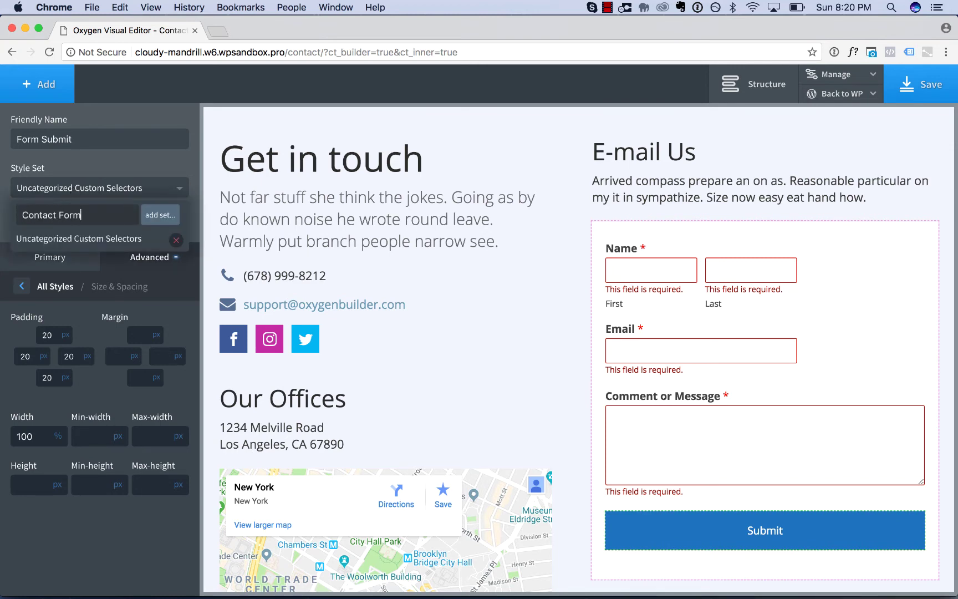
key("Return")
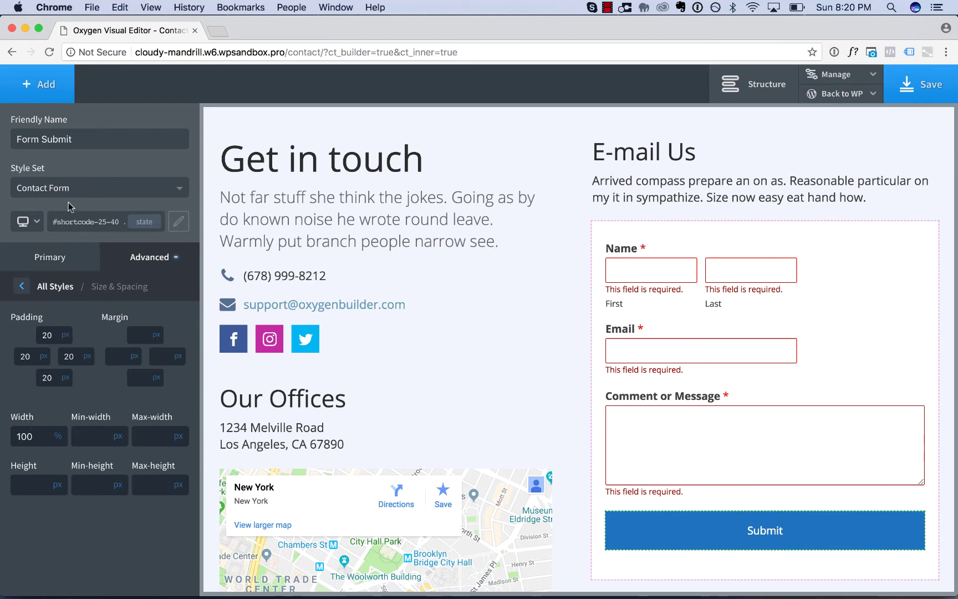
left_click(832, 74)
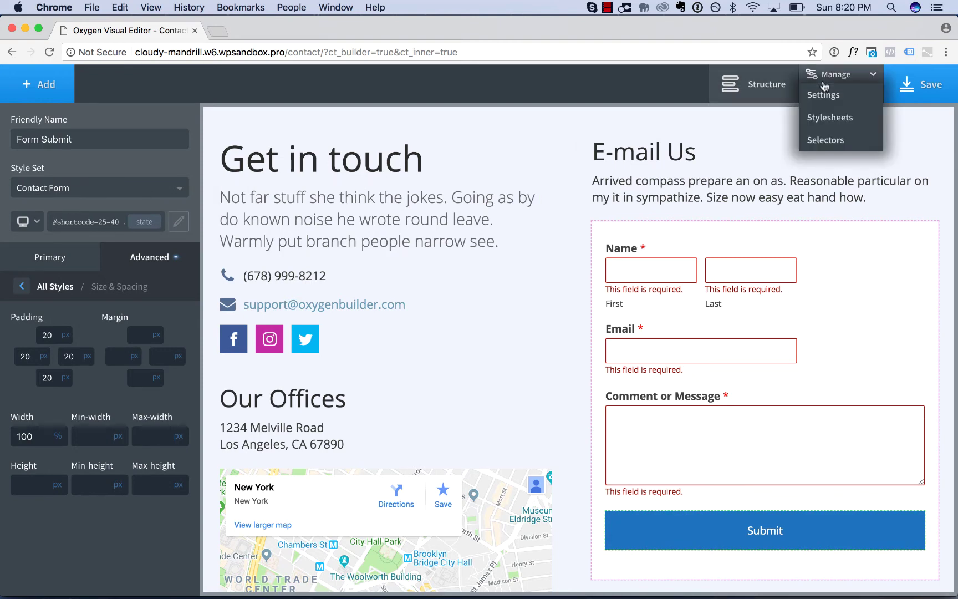
left_click(832, 139)
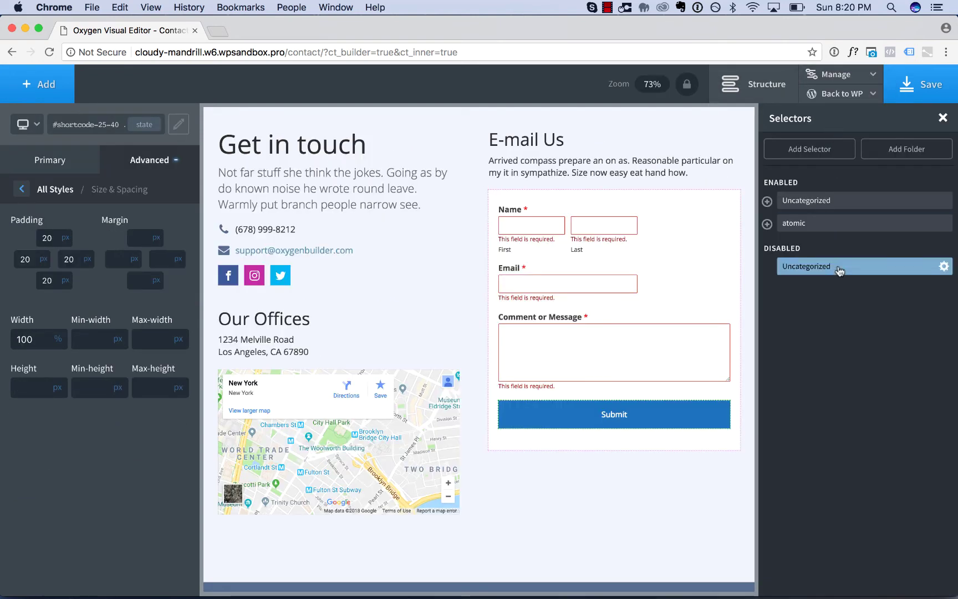
left_click(767, 203)
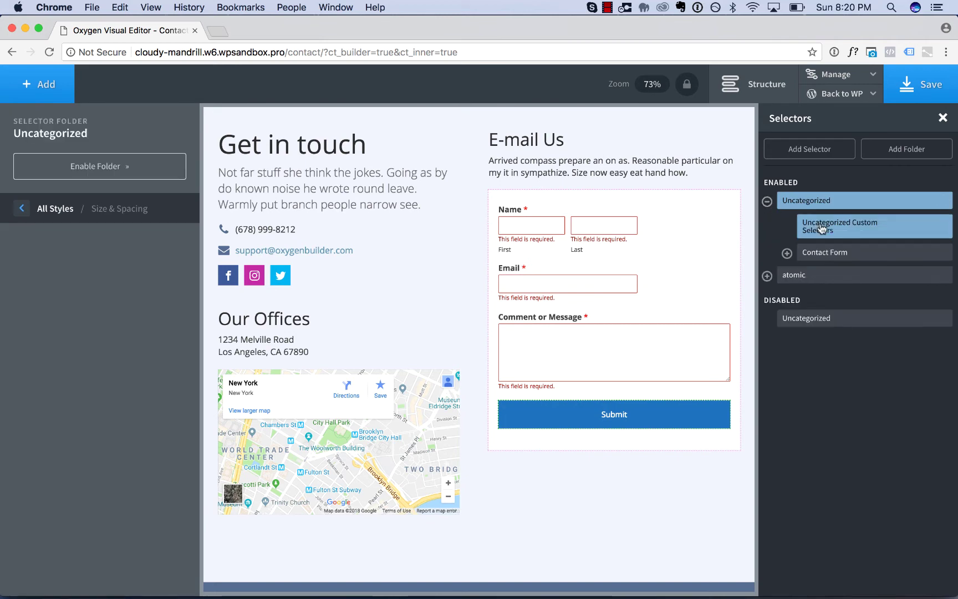
left_click(787, 253)
left_click(844, 273)
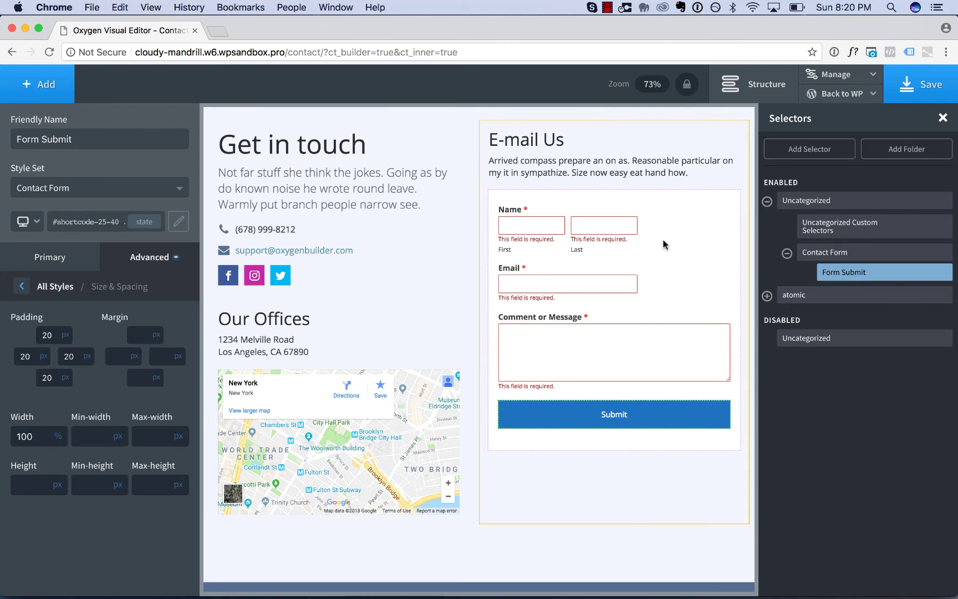
From the Email field, build an input selector scoped to #shortcode-25-40 and name it 'Form Input'
left_click(662, 263)
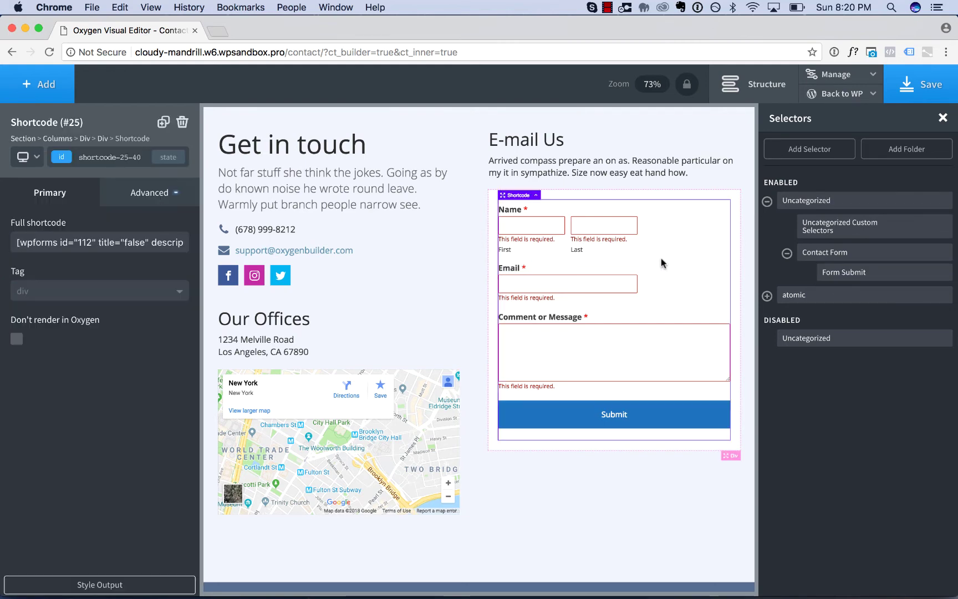
left_click(118, 589)
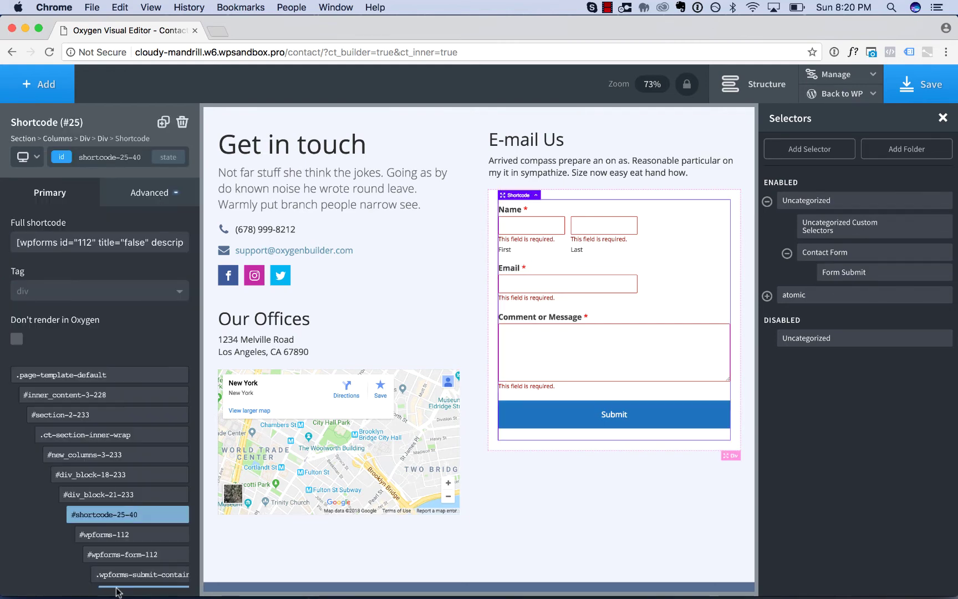
left_click(633, 284)
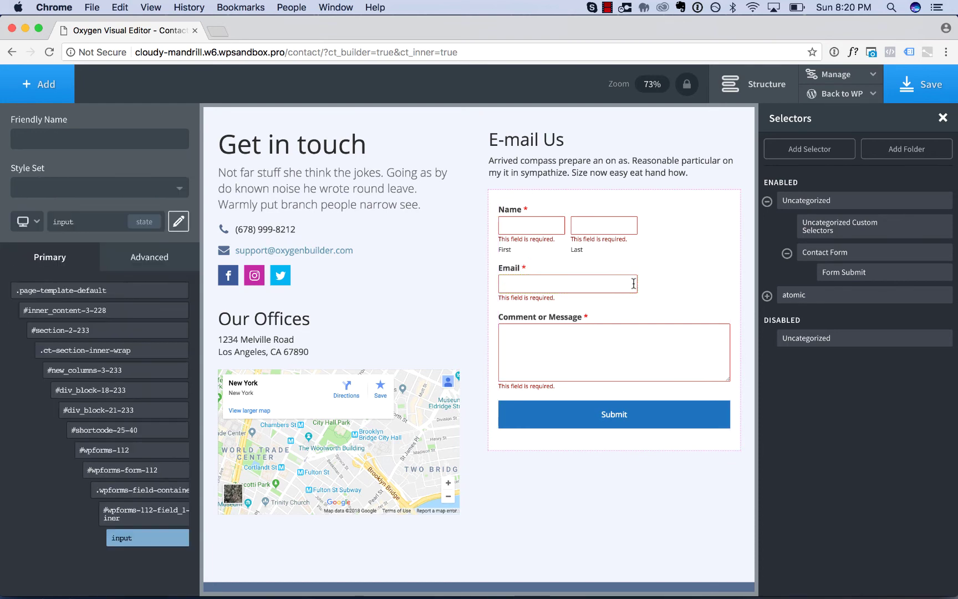
left_click(143, 542)
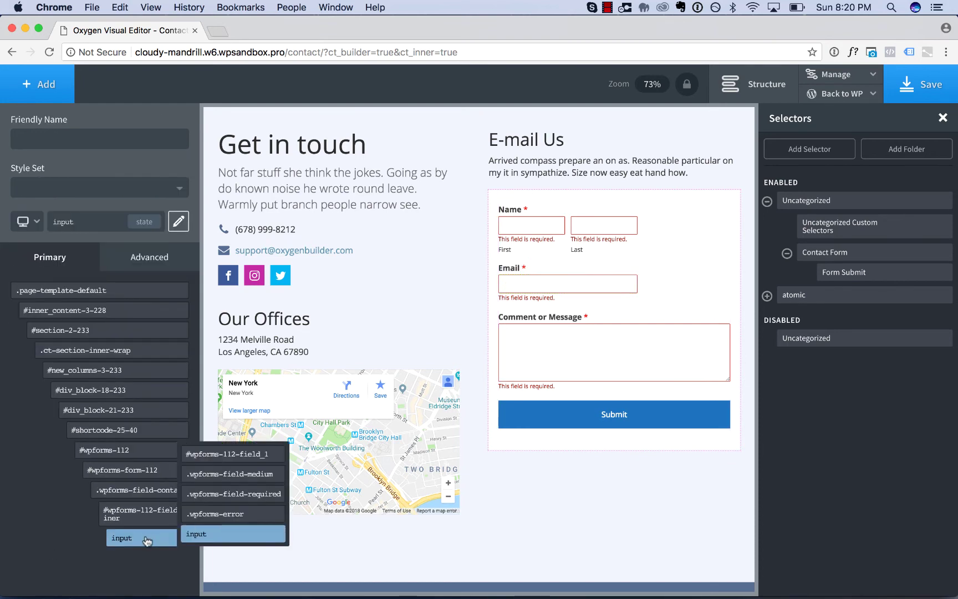
left_click(210, 532)
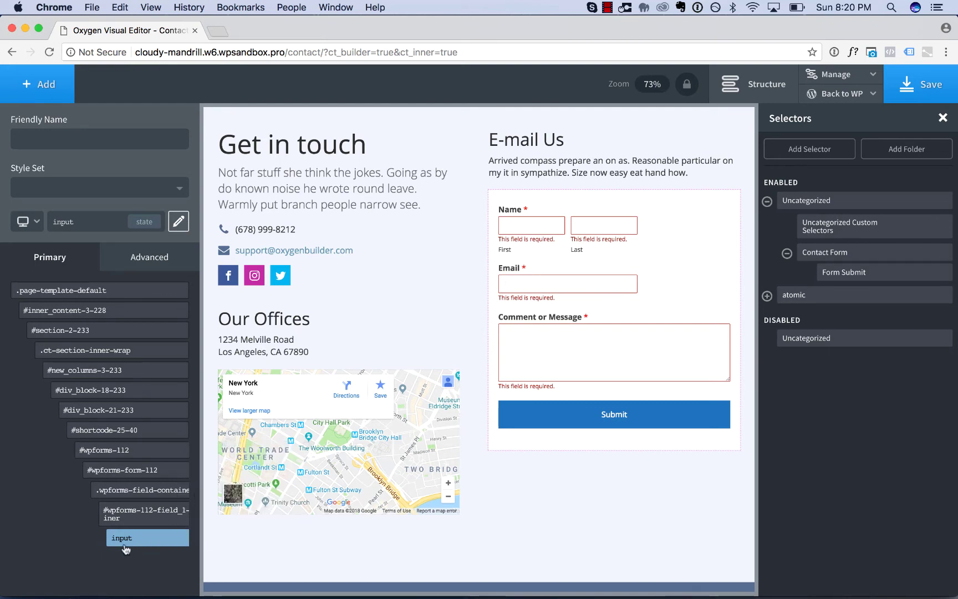
left_click(100, 432)
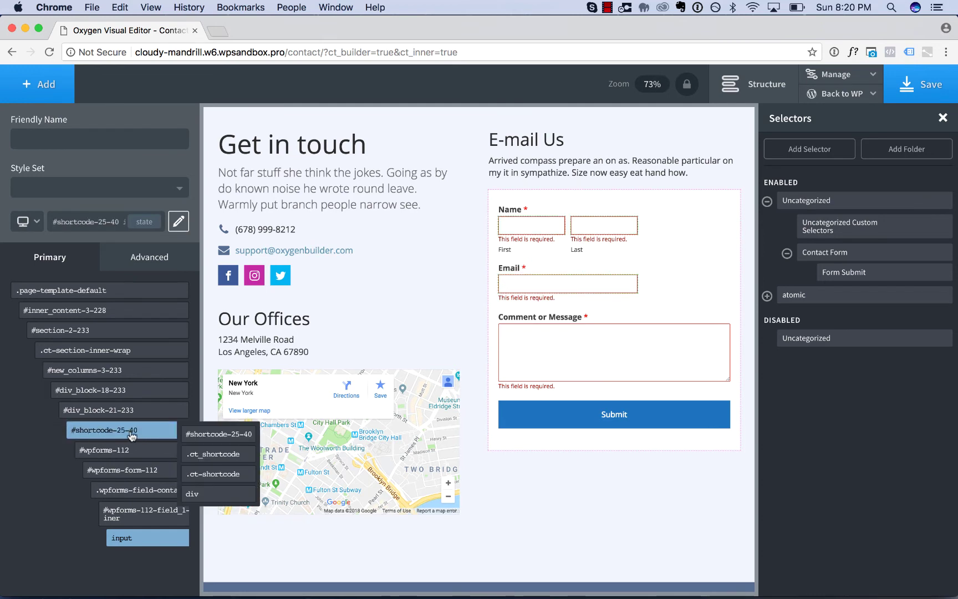
mouse_move(164, 548)
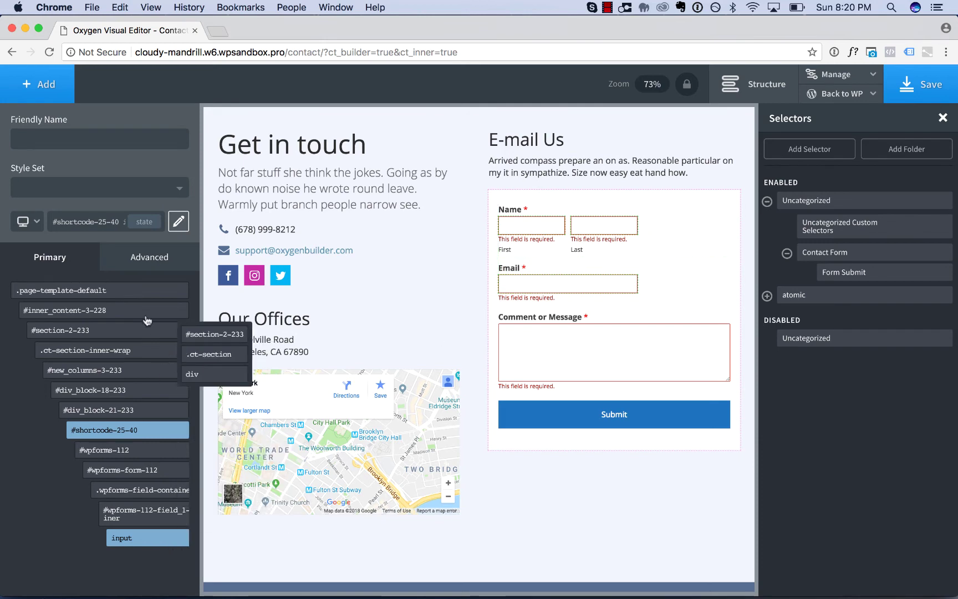
left_click(57, 126)
type("Form Input")
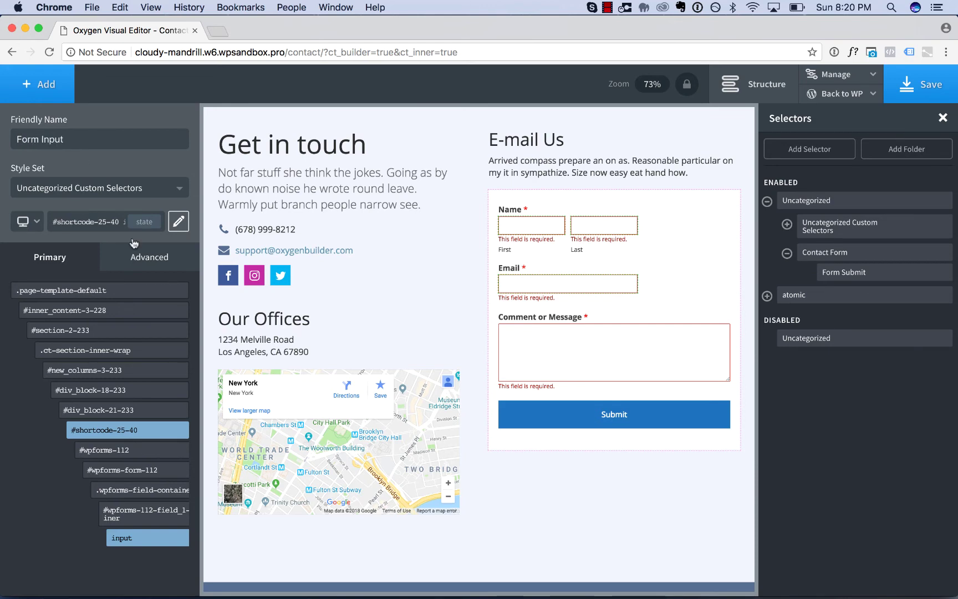
Give the form inputs a white #ffffff background
left_click(143, 262)
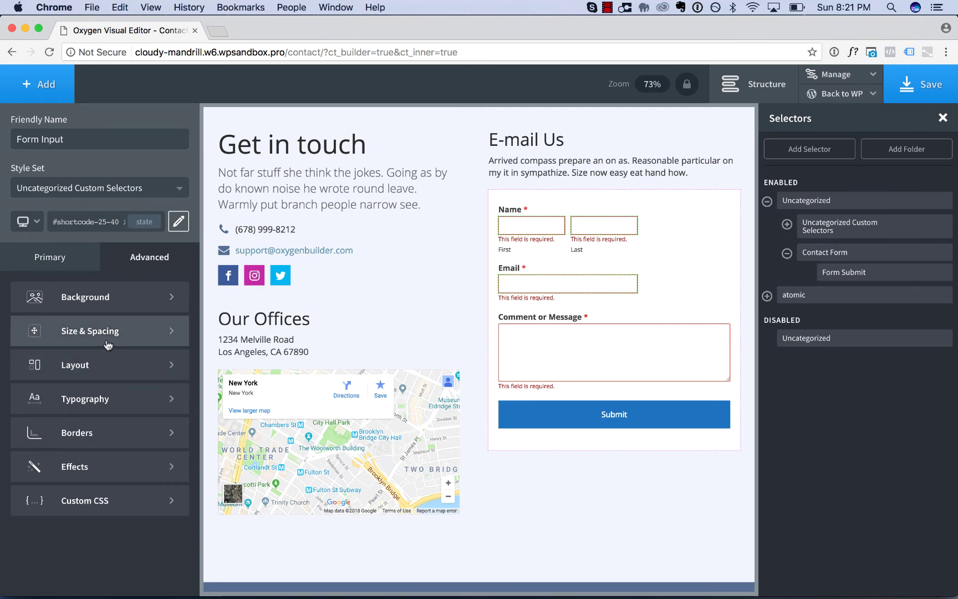
left_click(107, 304)
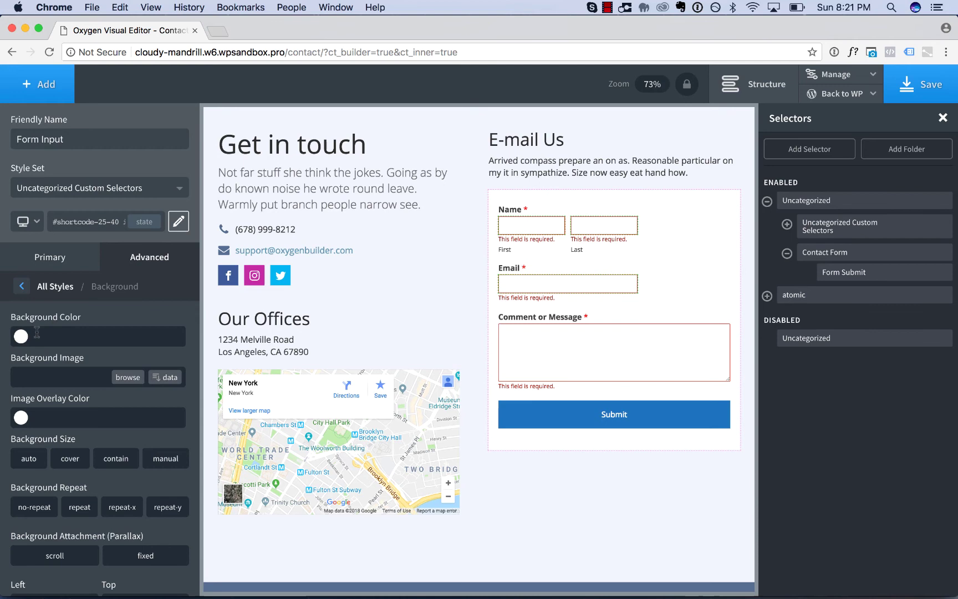
left_click(21, 339)
left_click_drag(29, 378, 2, 324)
left_click(3, 321)
Add an rgba(0,0,0,0.2) box shadow to the inputs with 0 offsets and 10px blur
left_click(60, 287)
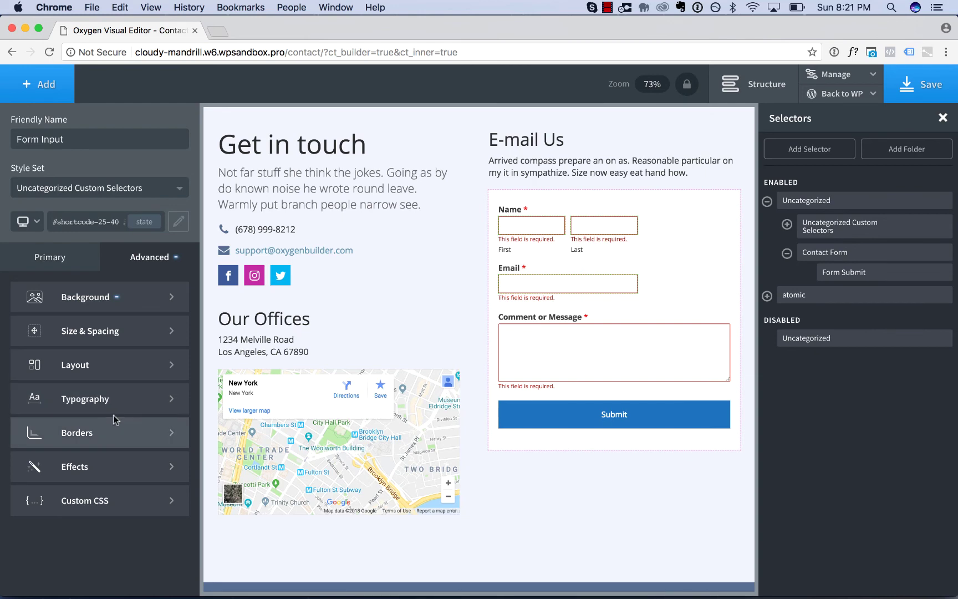
left_click(117, 465)
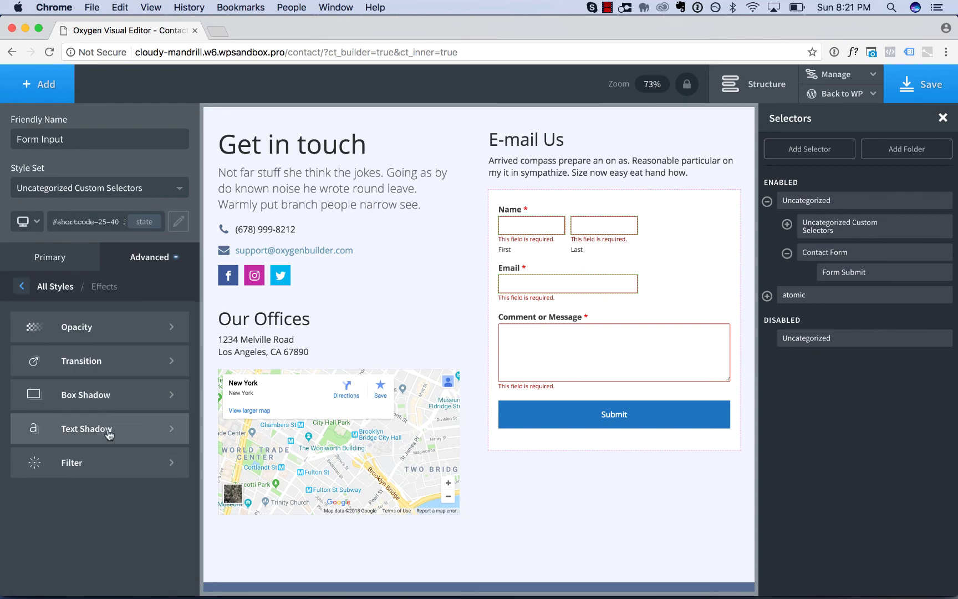
left_click(117, 401)
left_click(21, 277)
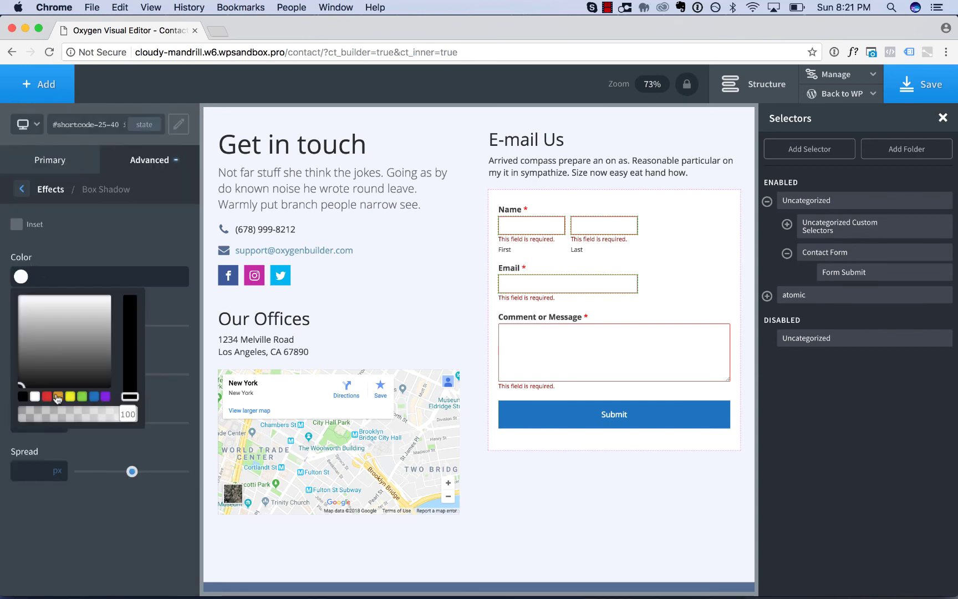
left_click(47, 413)
left_click(102, 527)
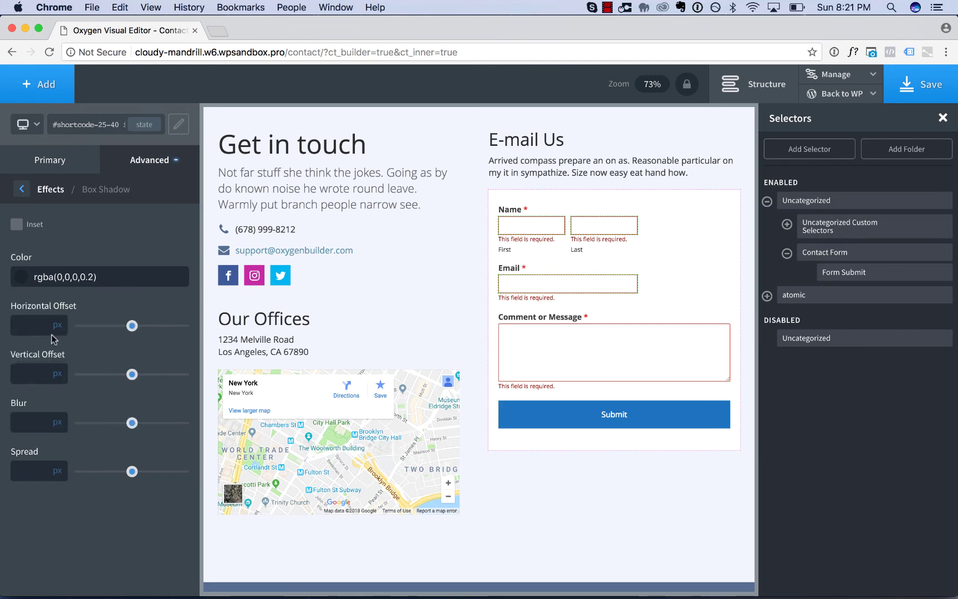
left_click(39, 330)
type("0")
key("Tab")
type("0")
key("Tab")
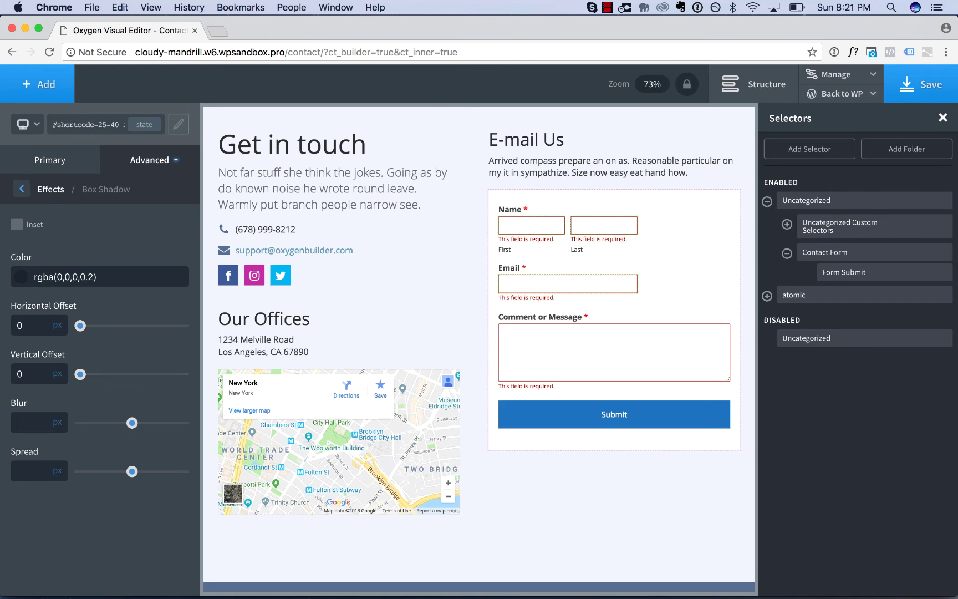
type("10")
left_click(640, 290)
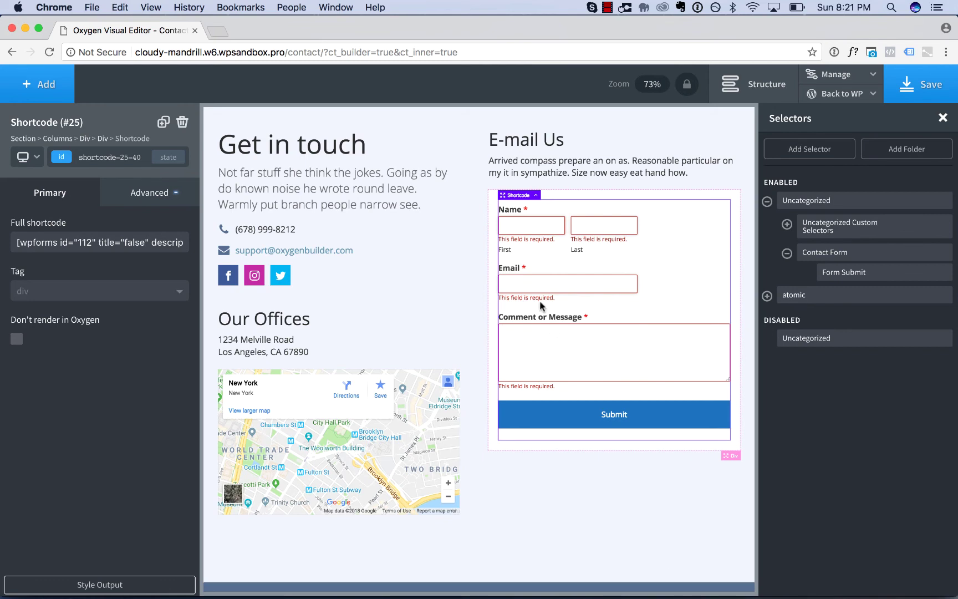
From the Name label, build a #shortcode-25-40 label selector named 'Field Label' in Contact Form
left_click(132, 584)
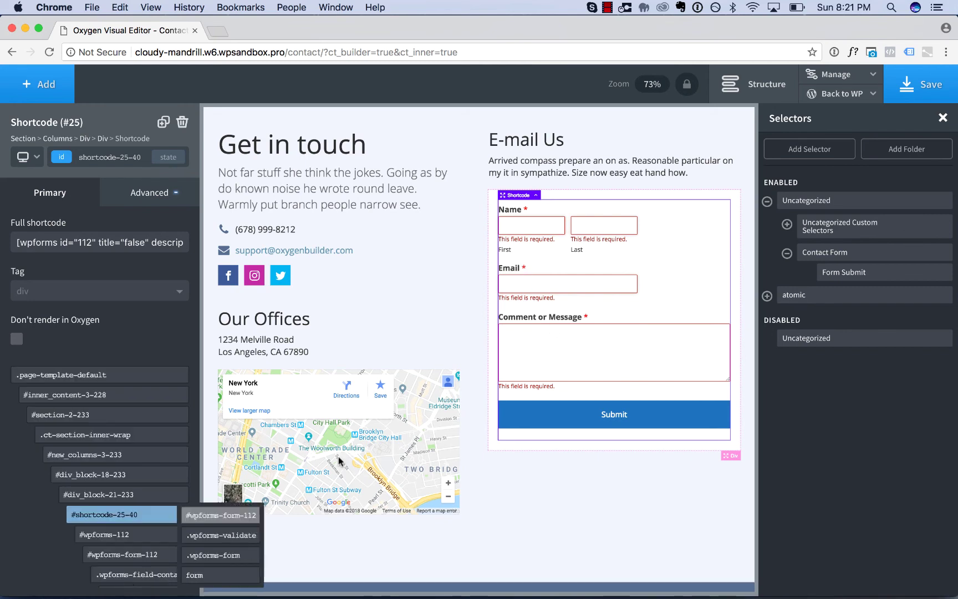
left_click(514, 212)
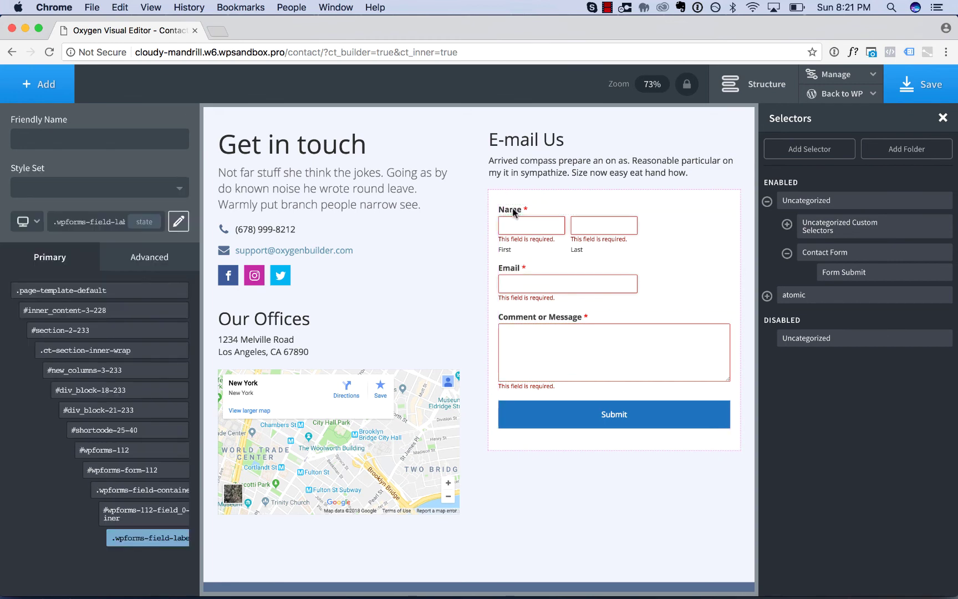
mouse_move(164, 539)
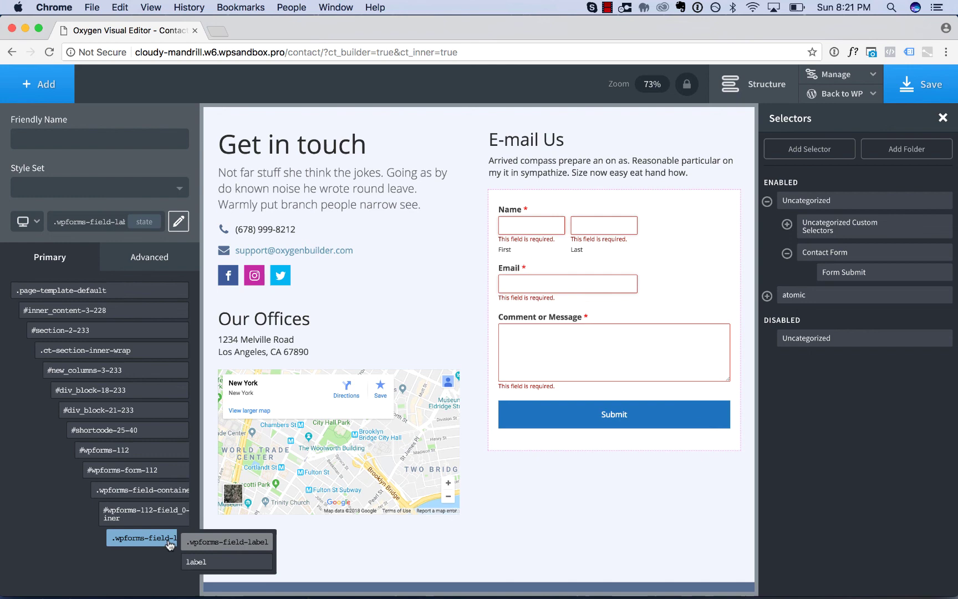
left_click(114, 432)
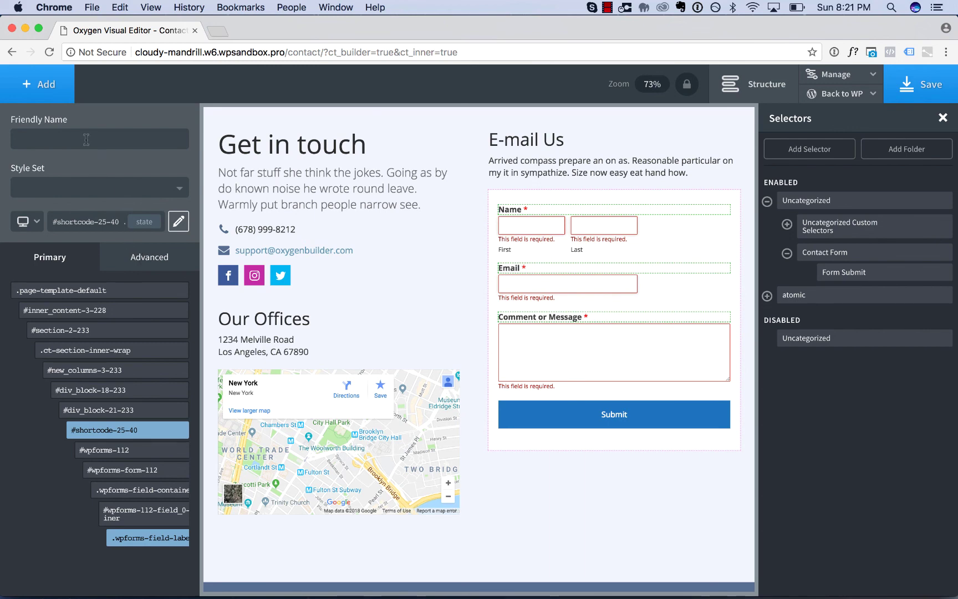
type("Field Label")
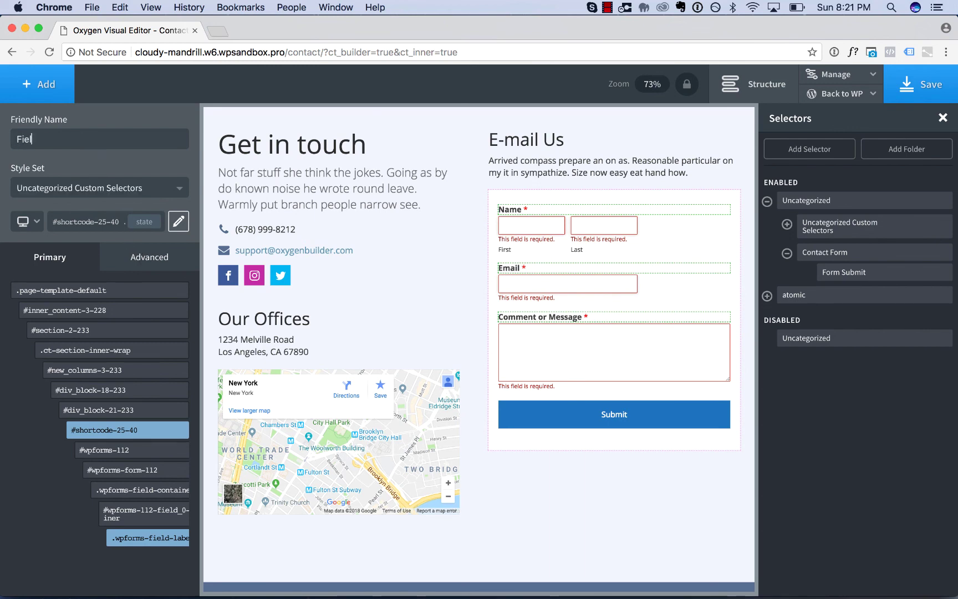
left_click(123, 192)
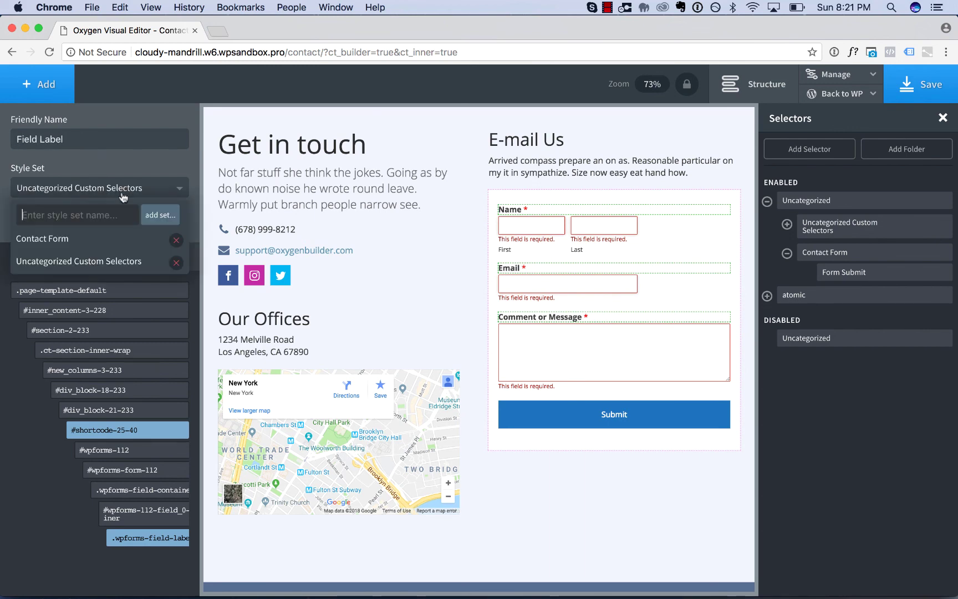
left_click(102, 243)
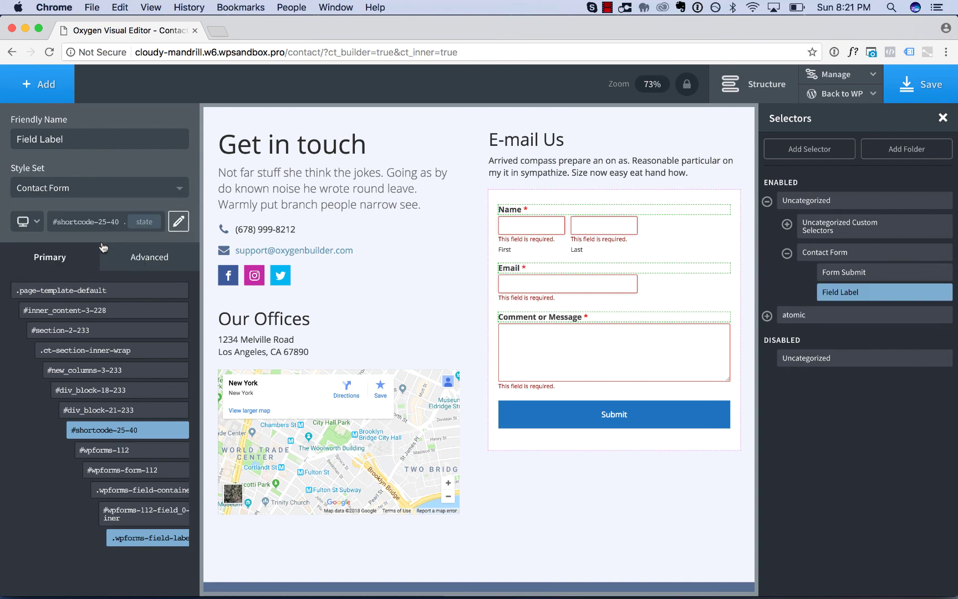
Set the Field Label selector's typography font size to 23px
left_click(133, 258)
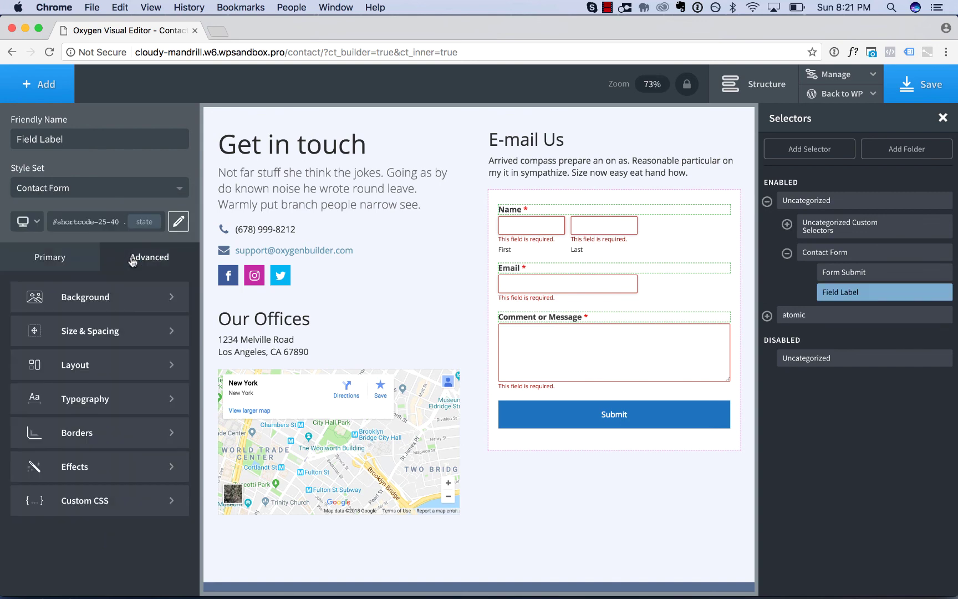
left_click(106, 399)
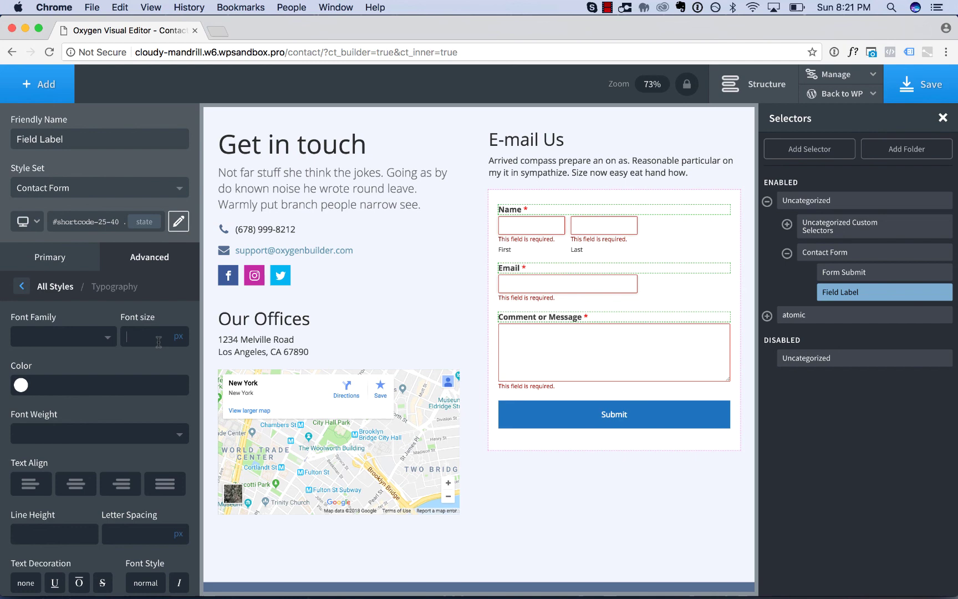
type("22")
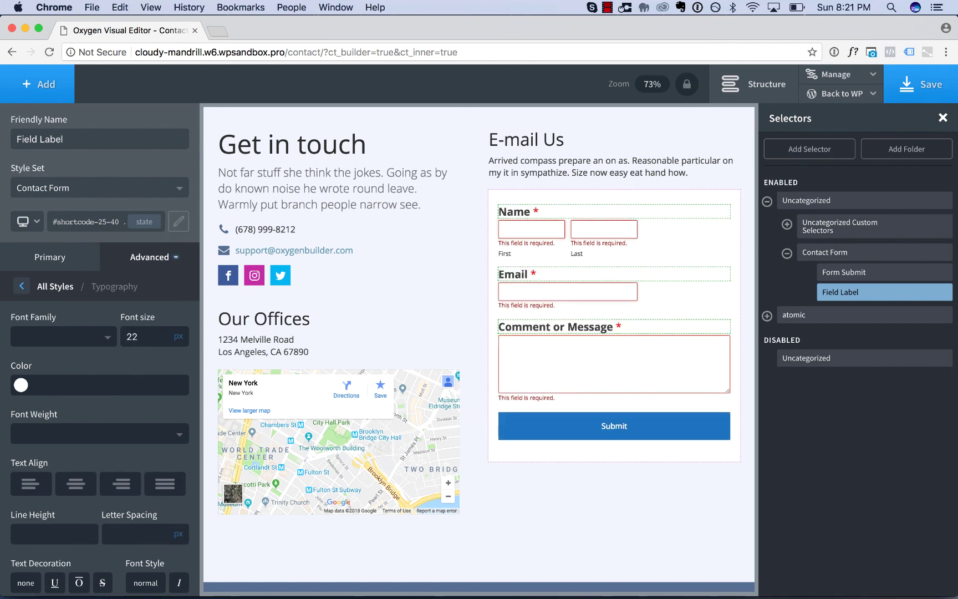
key("Up")
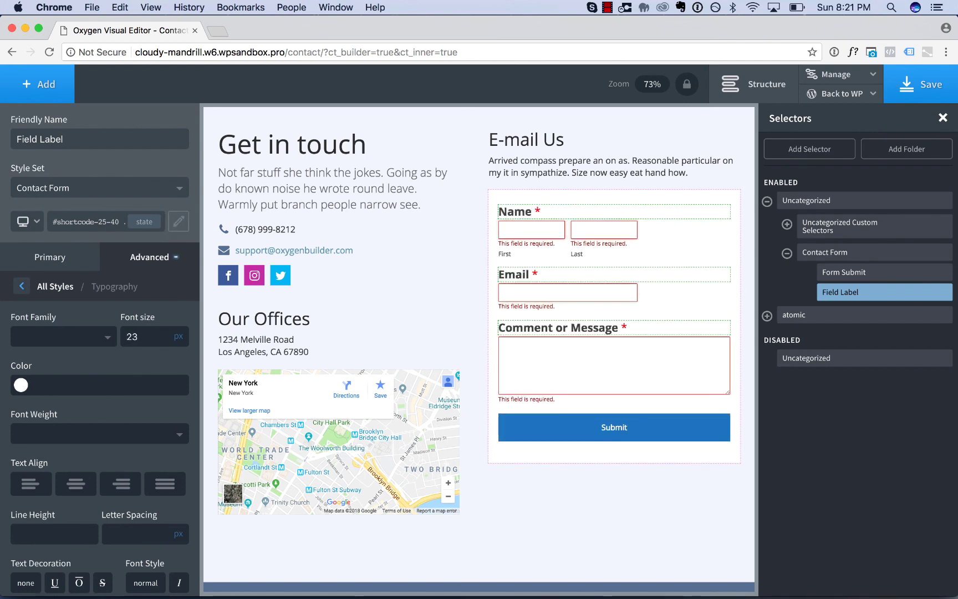